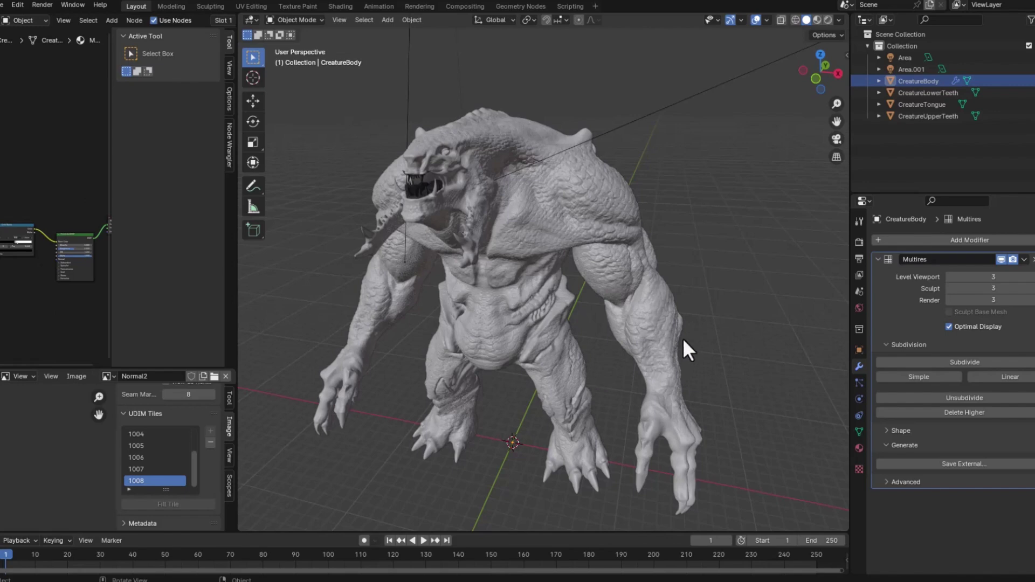
# Select the creature body and inspect its sculpted skin detail from several angles and distances
pyautogui.moveTo(713, 353); pyautogui.dragTo(730, 332, button='middle')
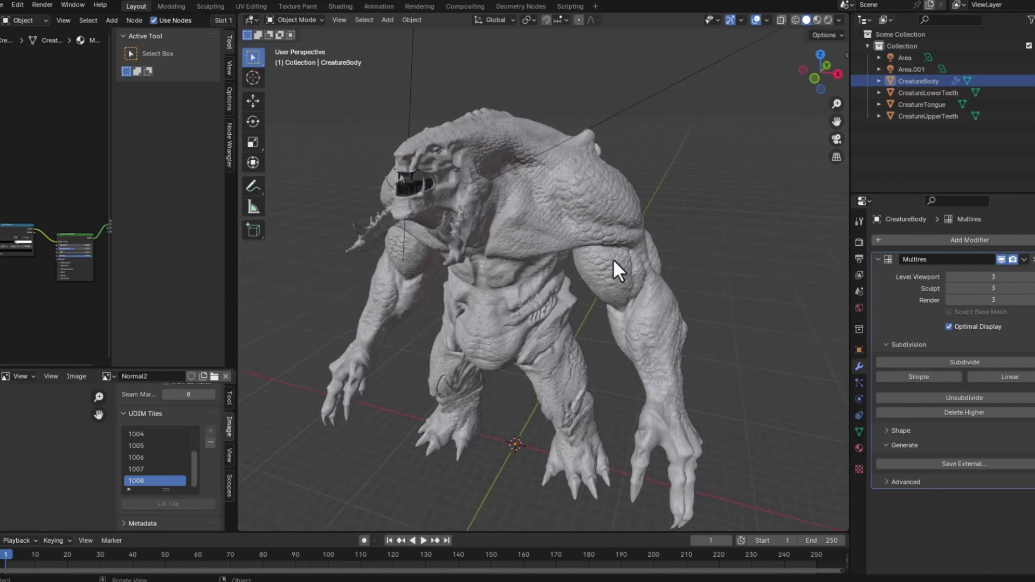
pyautogui.click(605, 280)
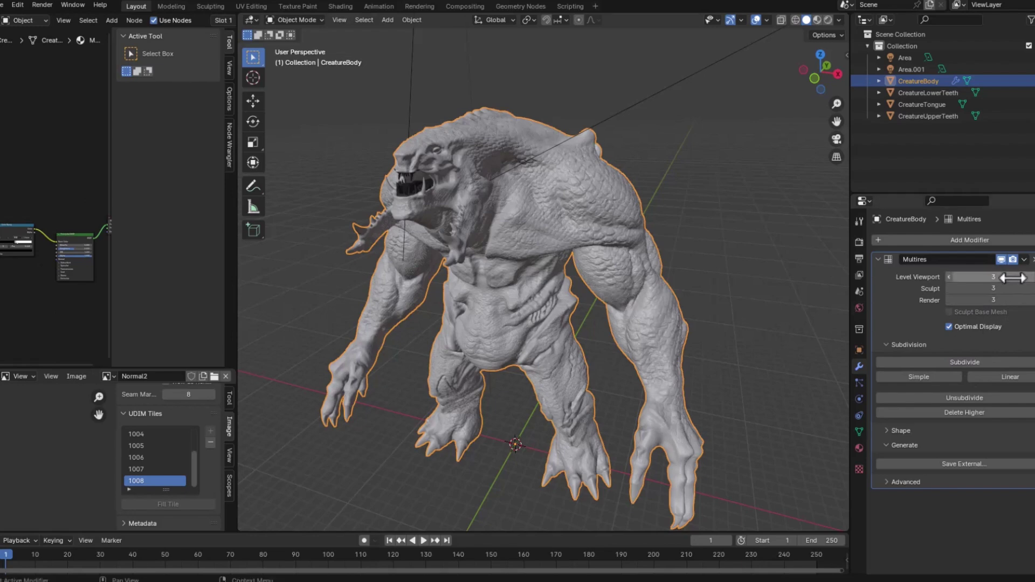
pyautogui.moveTo(775, 293); pyautogui.dragTo(472, 93, button='middle')
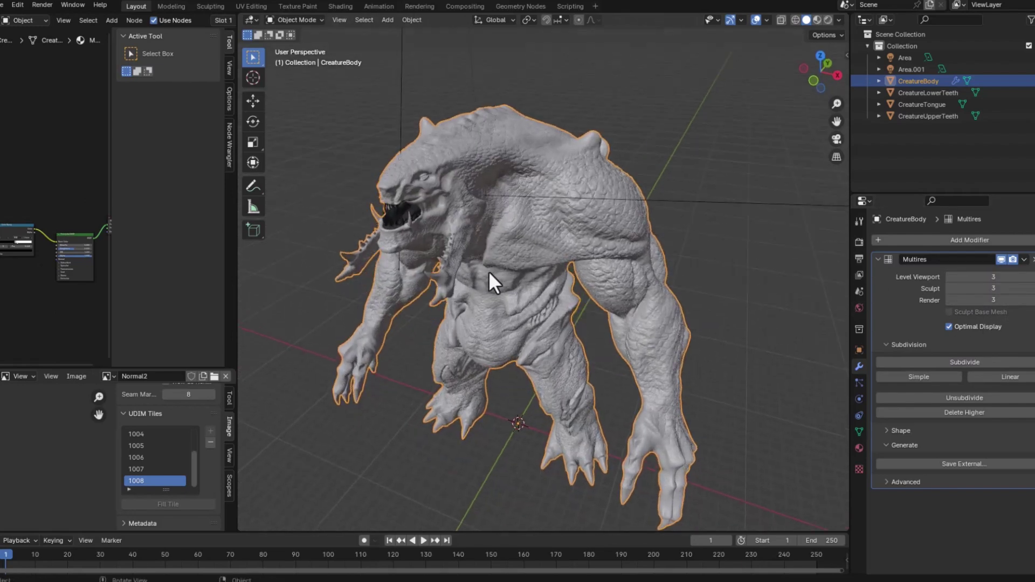
pyautogui.moveTo(489, 275); pyautogui.dragTo(620, 247, button='middle')
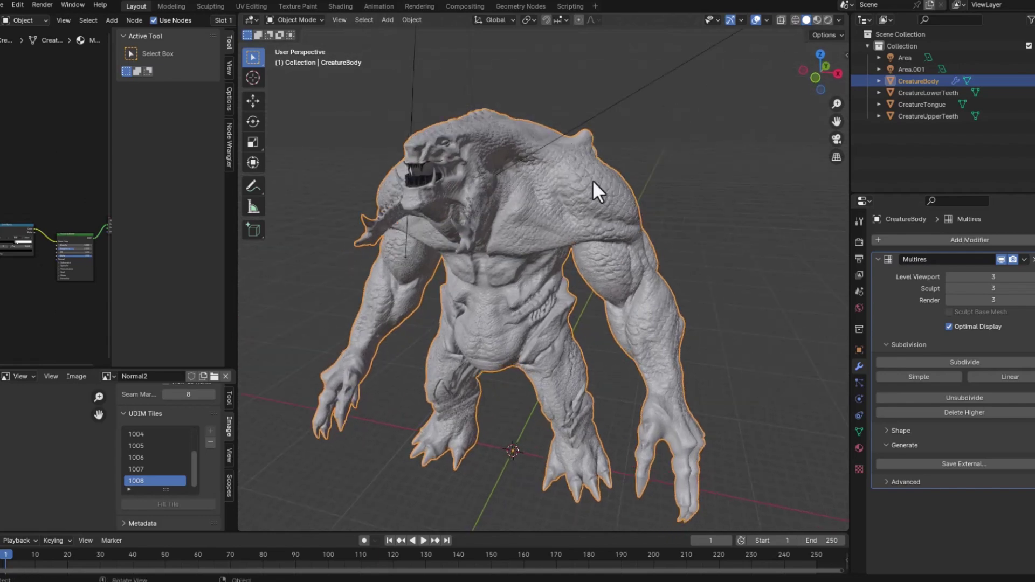
pyautogui.scroll(2, 593, 180)
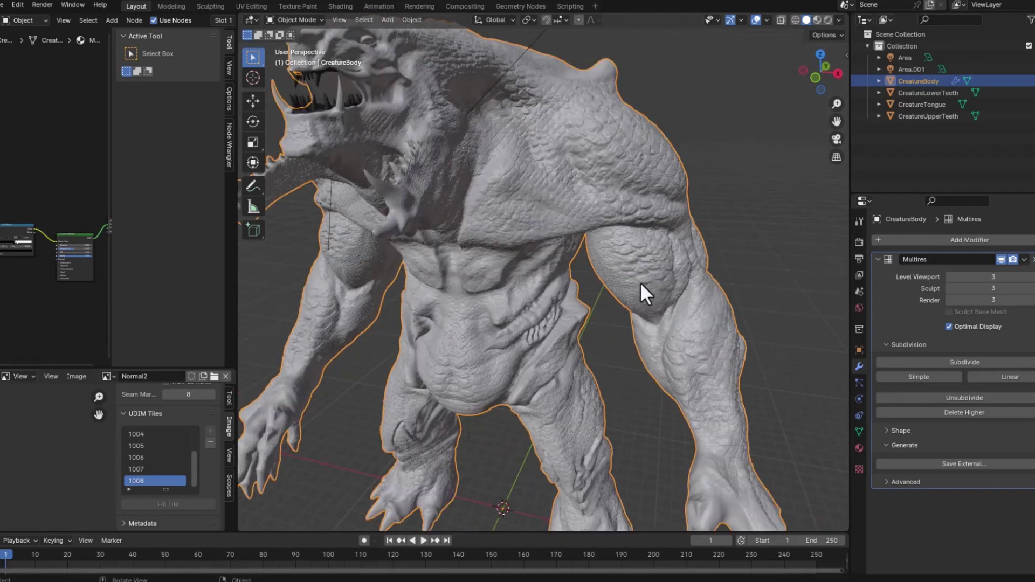
pyautogui.scroll(-1, 638, 285)
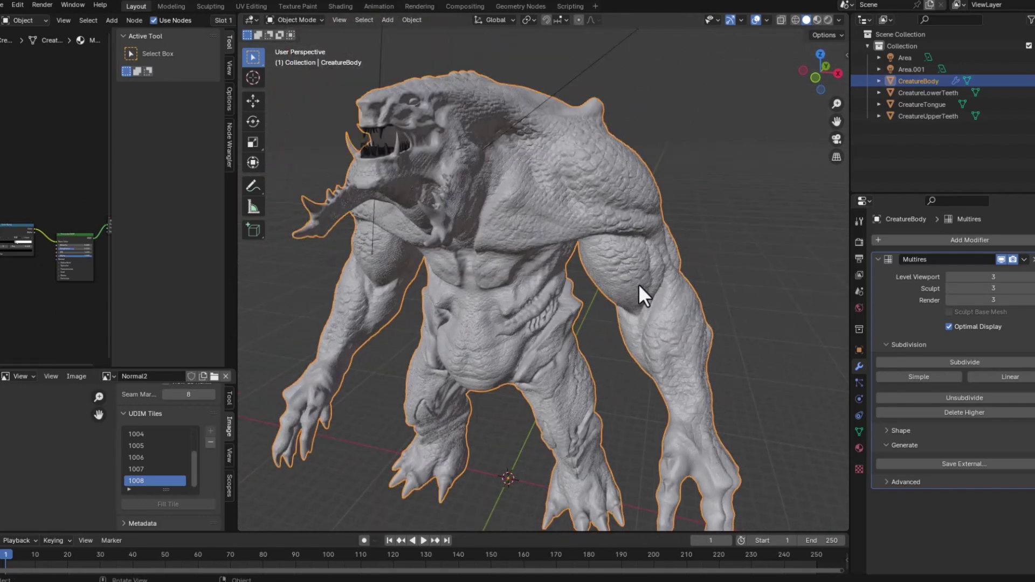
pyautogui.moveTo(534, 326); pyautogui.dragTo(580, 354, button='middle')
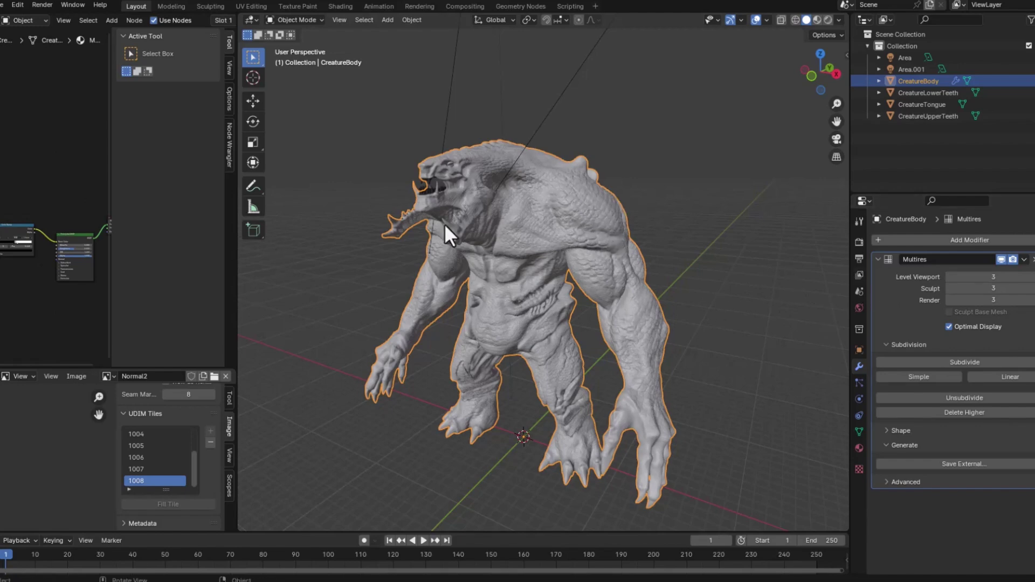
# Widen the node editor area and switch it to the UV Editor
pyautogui.moveTo(238, 206); pyautogui.dragTo(323, 220)
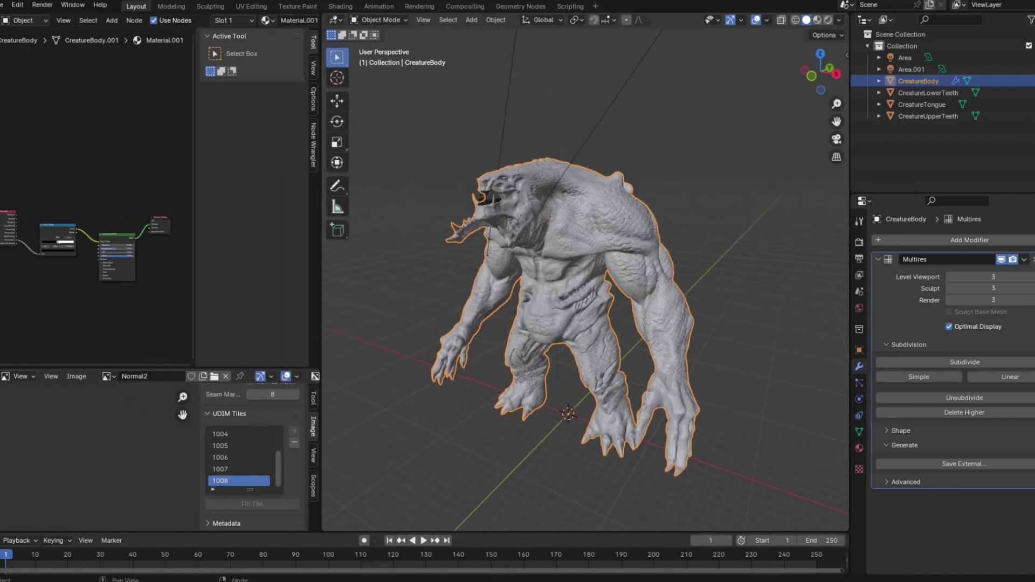
pyautogui.click(7, 20)
pyautogui.click(9, 76)
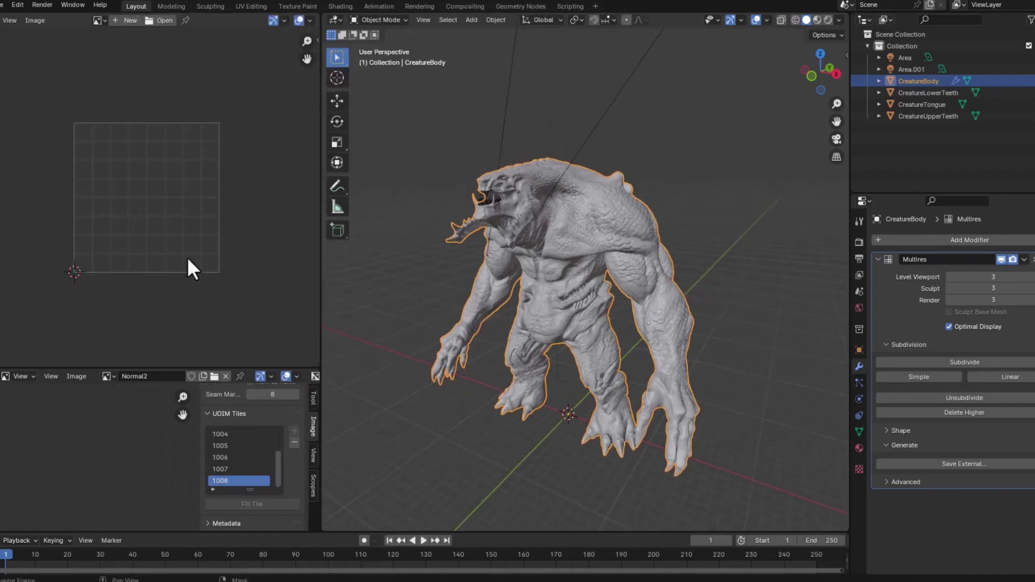
# Set the creature body's Multires viewport level to 0
pyautogui.hotkey('alt', 'a')
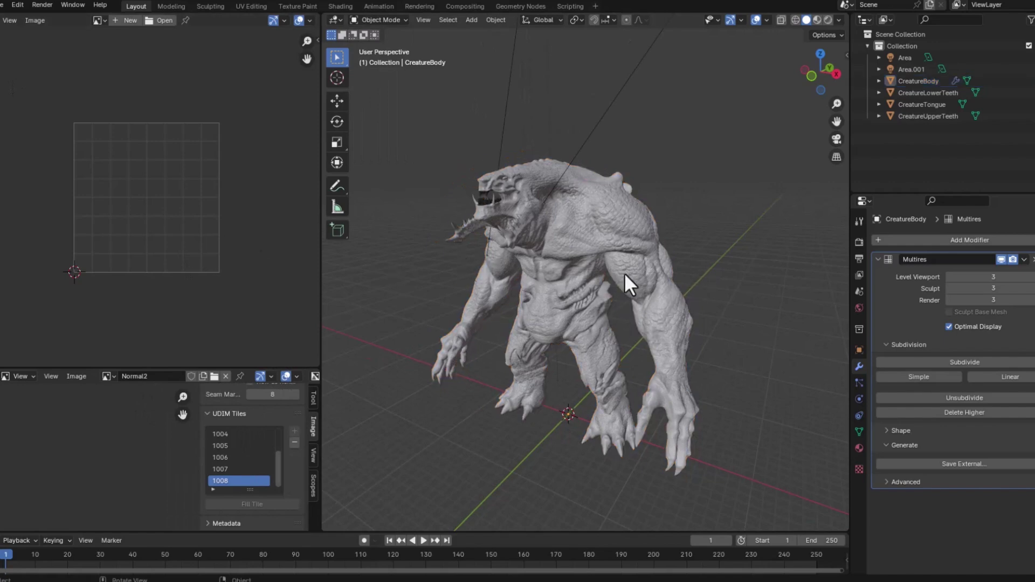
pyautogui.hotkey('ctrl', 'z')
pyautogui.doubleClick(993, 276)
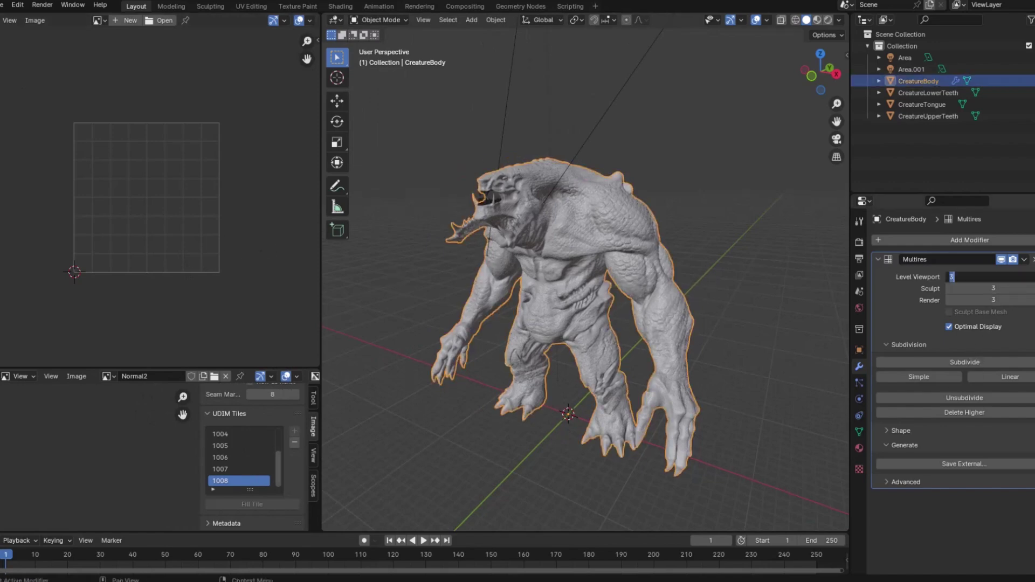
pyautogui.write('0')
pyautogui.press('Return')
# Check the creature's base mesh, then enter Edit Mode on the body and select all of its geometry
pyautogui.hotkey('alt', 'a')
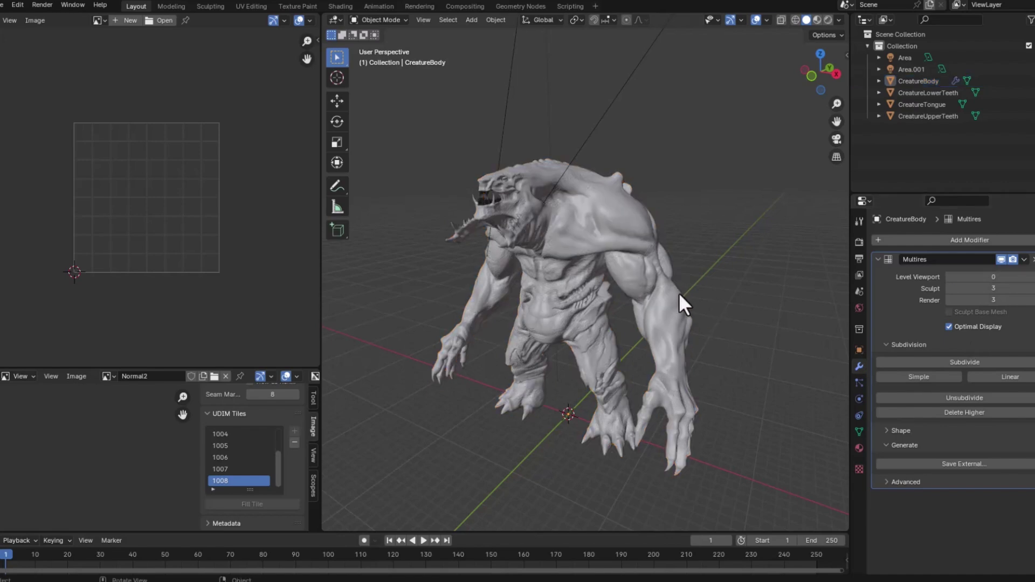
pyautogui.moveTo(626, 267)
pyautogui.mouseDown(button='middle')
pyautogui.moveTo(658, 277)
pyautogui.moveTo(578, 294)
pyautogui.moveTo(628, 277)
pyautogui.moveTo(632, 258)
pyautogui.moveTo(442, 293)
pyautogui.moveTo(671, 245)
pyautogui.moveTo(541, 306)
pyautogui.moveTo(665, 238)
pyautogui.moveTo(615, 258)
pyautogui.mouseUp(button='middle')
pyautogui.scroll(-5, 634, 257)
pyautogui.click(628, 243)
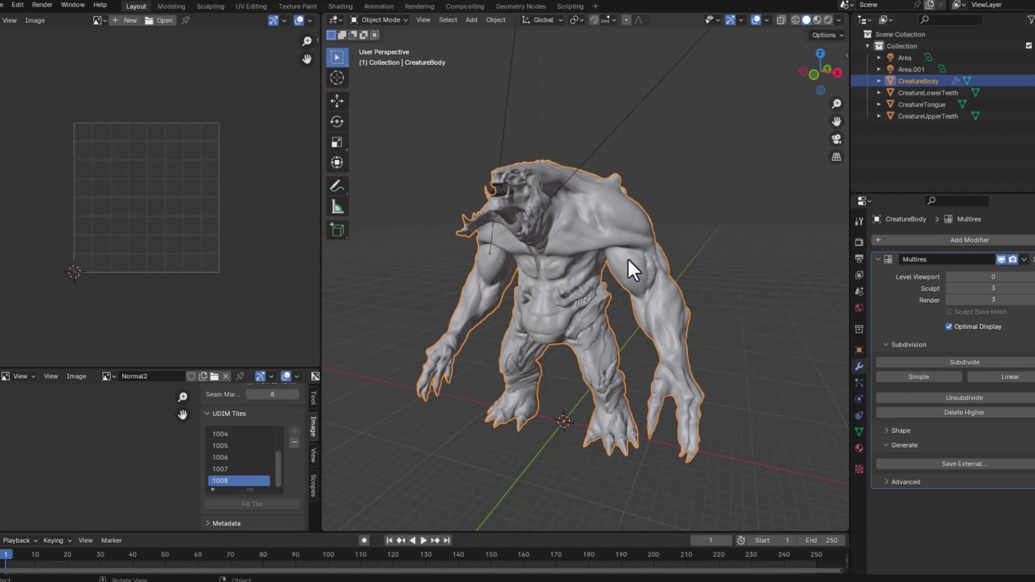
pyautogui.press('Tab')
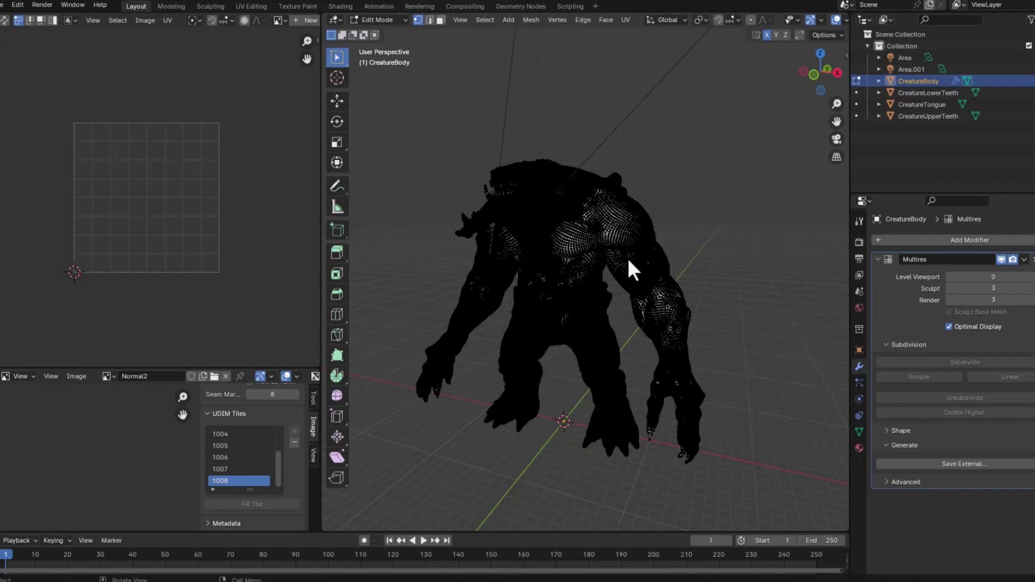
pyautogui.press('a')
# Examine the creature's UV islands in the first tile and across the full row of UDIM tiles
pyautogui.scroll(-3, 183, 229)
pyautogui.moveTo(201, 257); pyautogui.dragTo(154, 279, button='middle')
pyautogui.scroll(3, 221, 248)
pyautogui.moveTo(73, 249); pyautogui.dragTo(188, 227, button='middle')
pyautogui.scroll(2, 179, 224)
pyautogui.scroll(3, 199, 92)
pyautogui.scroll(-2, 203, 90)
pyautogui.moveTo(222, 127); pyautogui.dragTo(242, 112, button='middle')
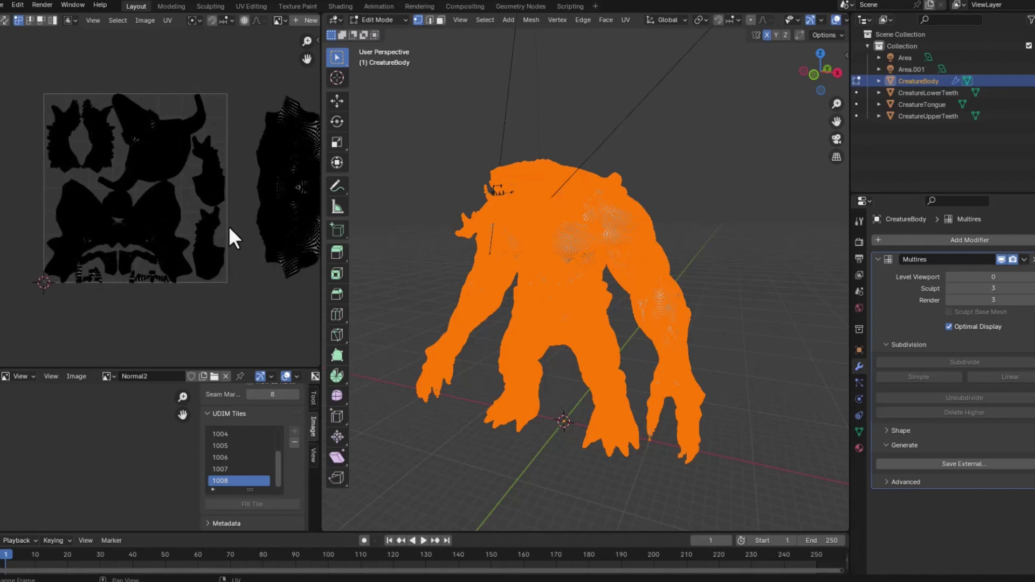
pyautogui.scroll(-5, 143, 173)
pyautogui.moveTo(146, 185); pyautogui.dragTo(71, 197, button='middle')
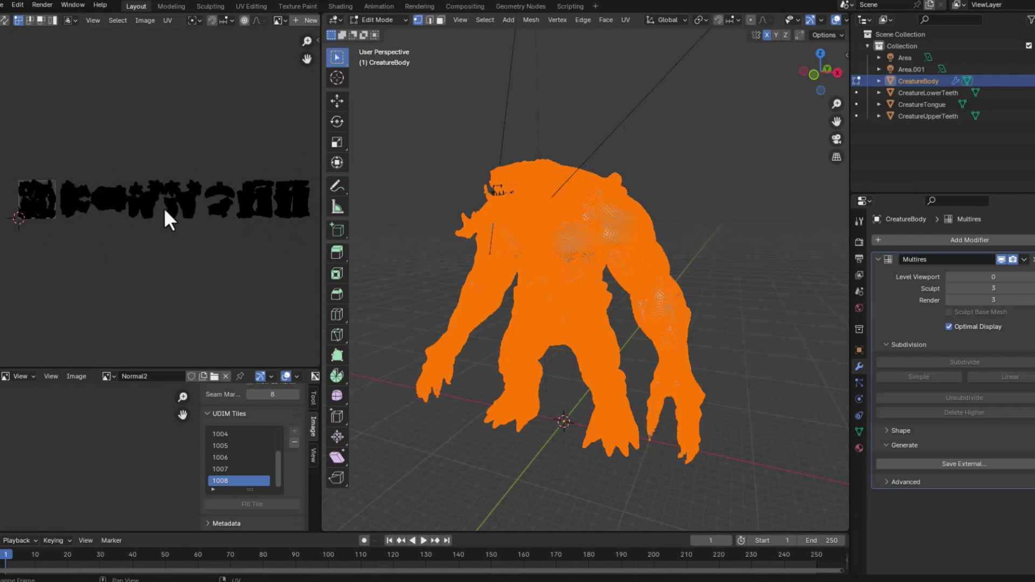
pyautogui.scroll(5, 59, 193)
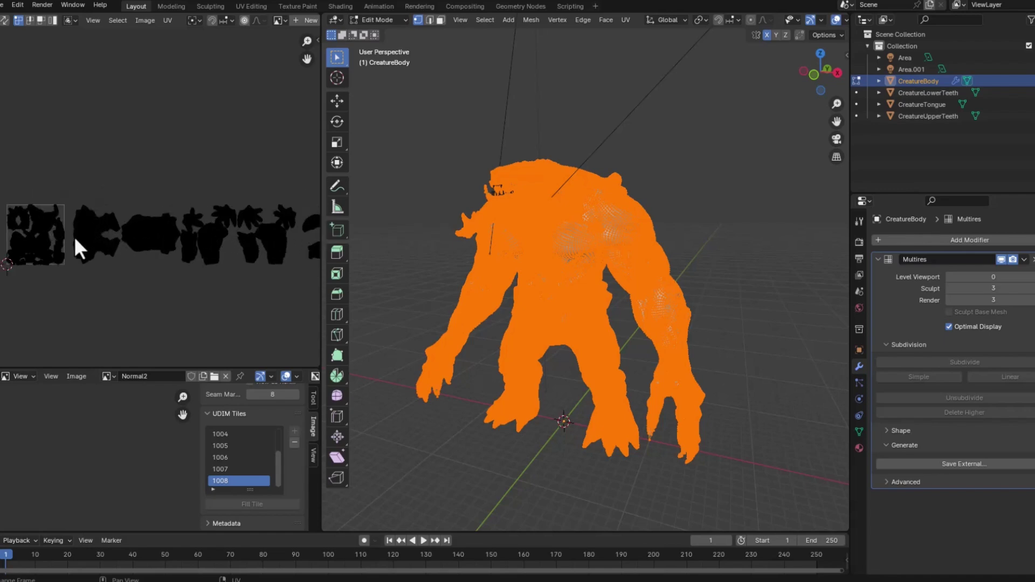
pyautogui.moveTo(75, 238); pyautogui.dragTo(258, 149, button='middle')
pyautogui.scroll(1, 162, 202)
pyautogui.moveTo(164, 204); pyautogui.dragTo(270, 205, button='middle')
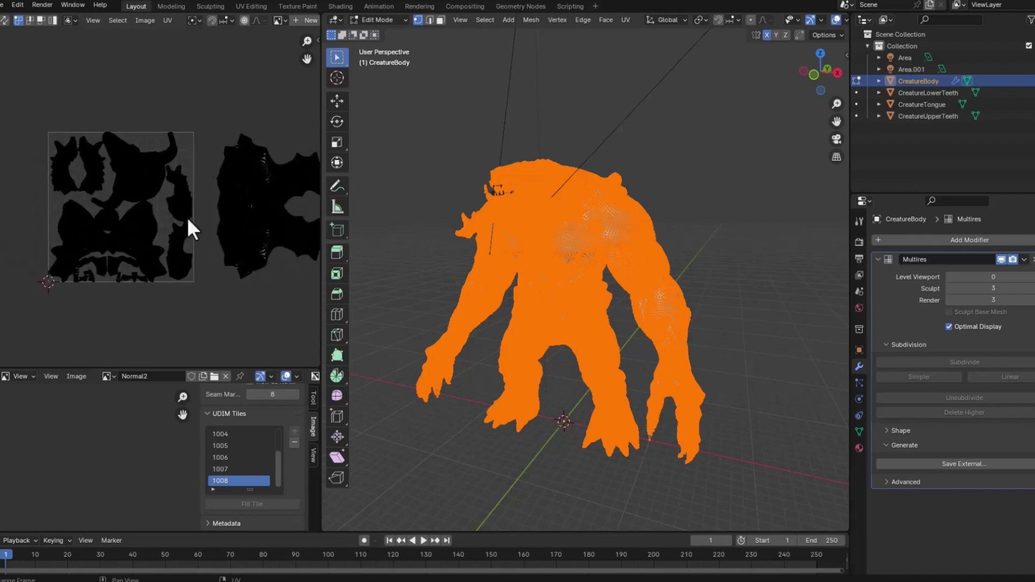
# Compare the creature's head and upper body mesh with the UV islands in the first tile
pyautogui.scroll(6, 532, 168)
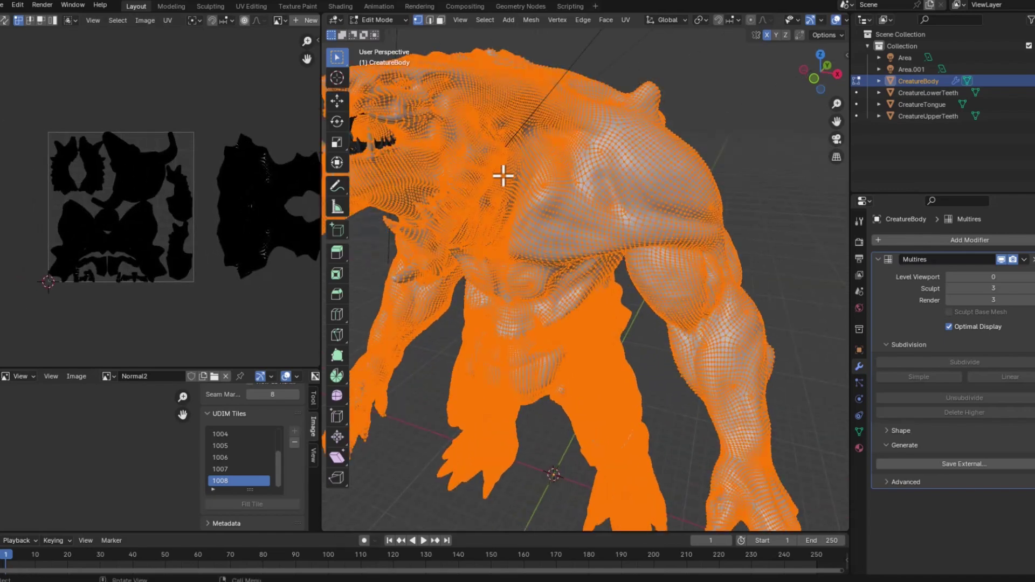
pyautogui.moveTo(504, 177); pyautogui.dragTo(527, 192, button='middle')
pyautogui.scroll(3, 552, 192)
pyautogui.scroll(2, 527, 192)
pyautogui.scroll(5, 516, 206)
pyautogui.scroll(-5, 510, 211)
pyautogui.scroll(-4, 511, 218)
pyautogui.scroll(4, 224, 254)
pyautogui.moveTo(210, 219); pyautogui.dragTo(156, 194, button='middle')
pyautogui.scroll(-1, 156, 194)
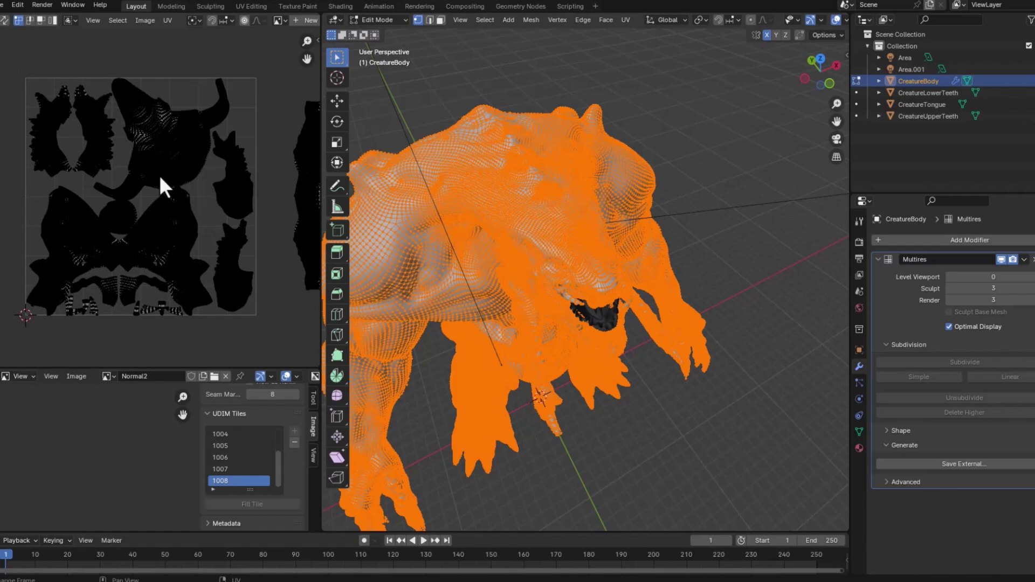
# Examine the whole row of UDIM tiles against the creature's torso, arms and legs from several sides
pyautogui.scroll(-9, 144, 189)
pyautogui.moveTo(200, 233); pyautogui.dragTo(82, 238, button='middle')
pyautogui.moveTo(485, 324); pyautogui.dragTo(560, 176, button='middle')
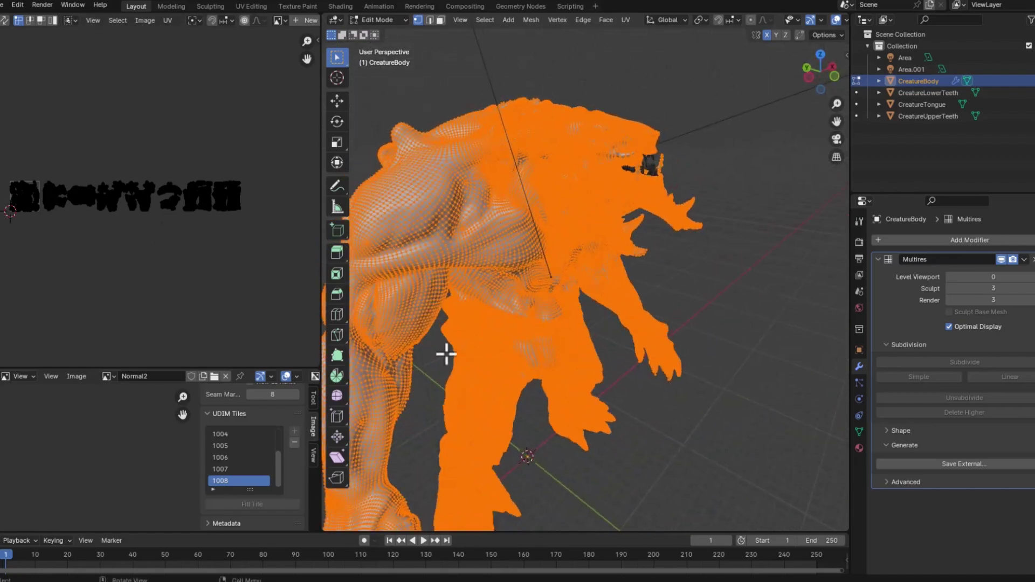
pyautogui.moveTo(474, 388); pyautogui.dragTo(407, 340, button='middle')
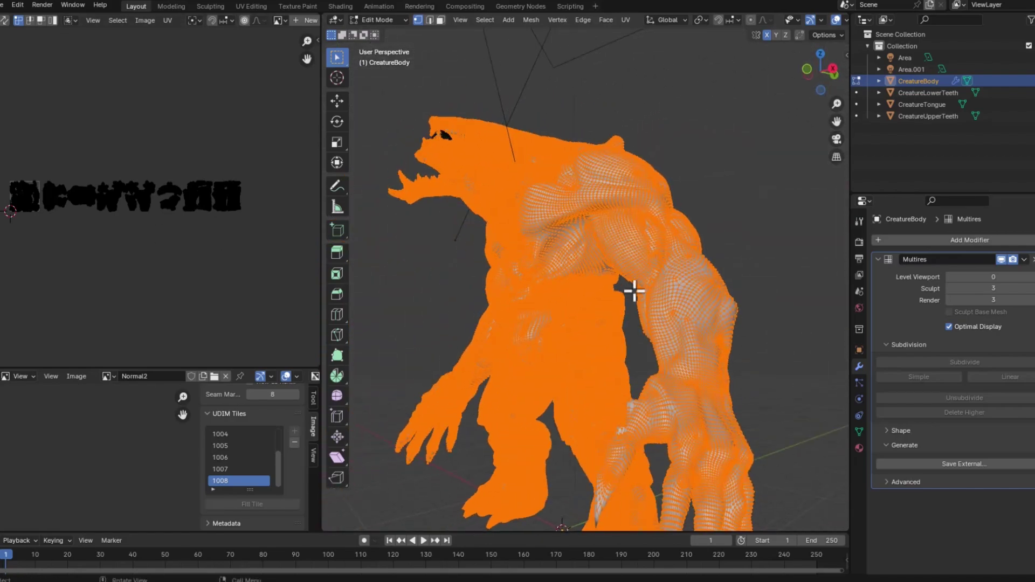
pyautogui.moveTo(624, 296); pyautogui.dragTo(765, 305, button='middle')
pyautogui.scroll(4, 162, 264)
pyautogui.moveTo(160, 280); pyautogui.dragTo(127, 205, button='middle')
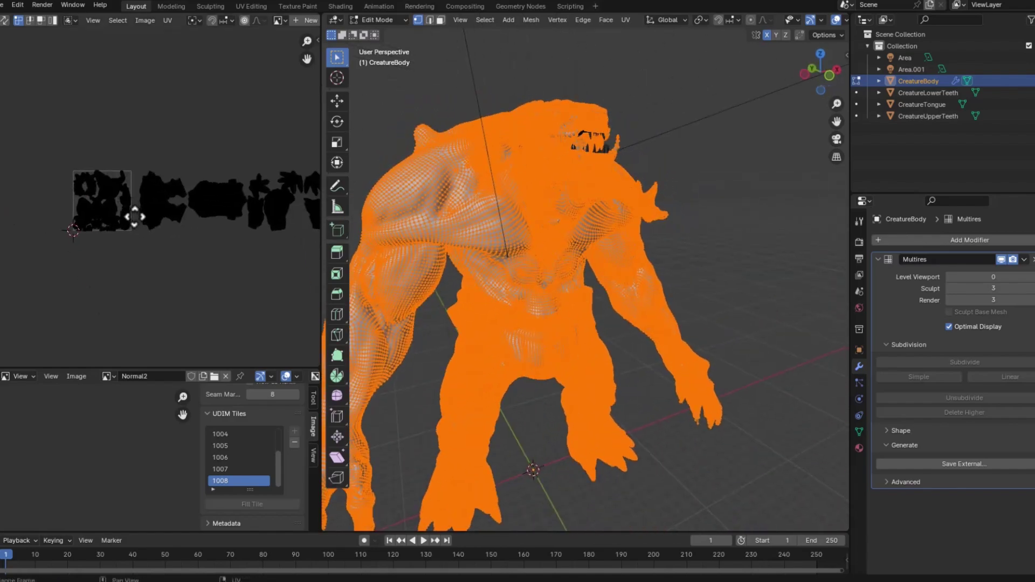
pyautogui.scroll(2, 156, 181)
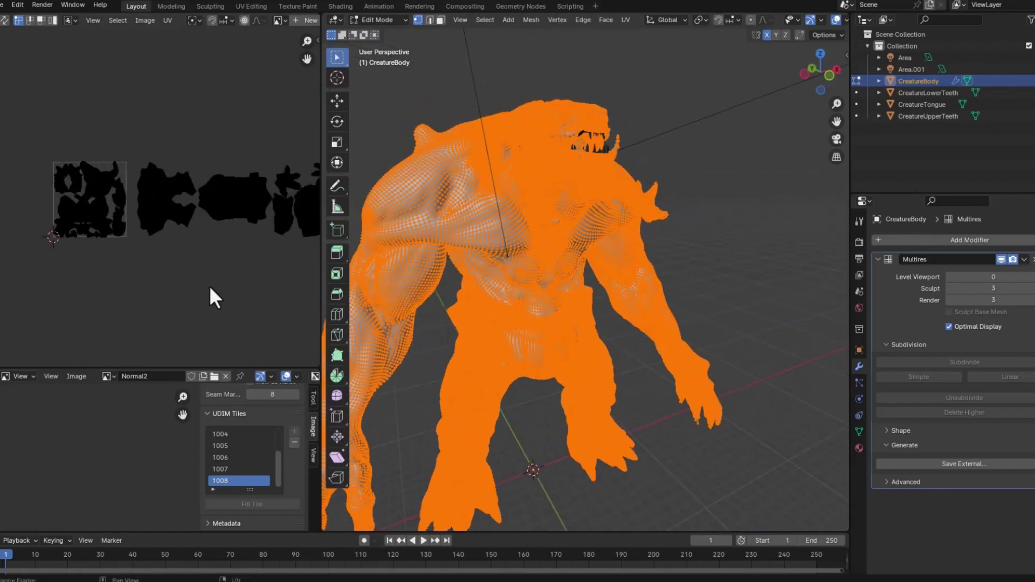
pyautogui.moveTo(210, 288); pyautogui.dragTo(142, 272, button='middle')
pyautogui.scroll(-2, 123, 272)
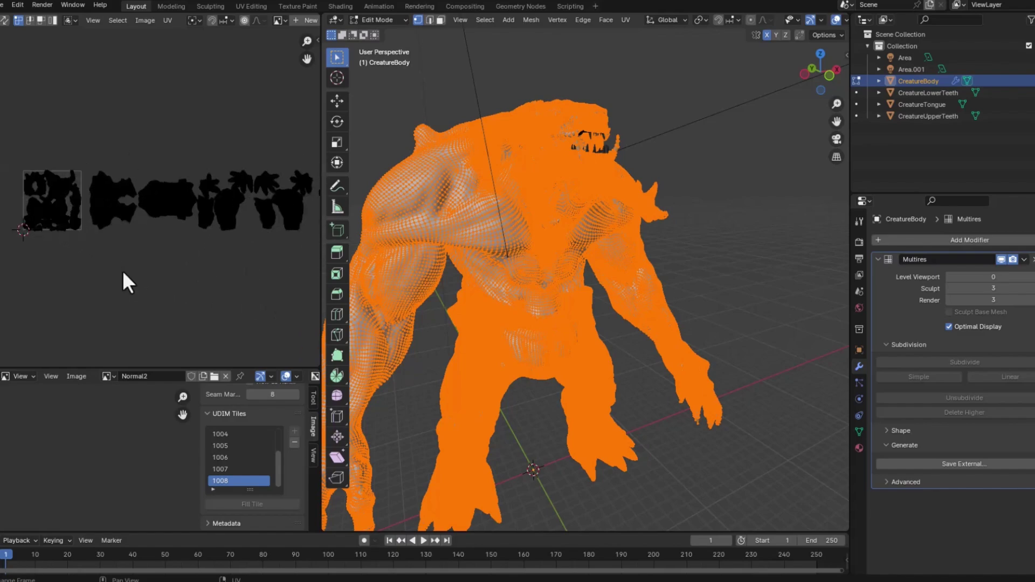
pyautogui.moveTo(579, 253); pyautogui.dragTo(489, 244, button='middle')
pyautogui.scroll(-5, 489, 244)
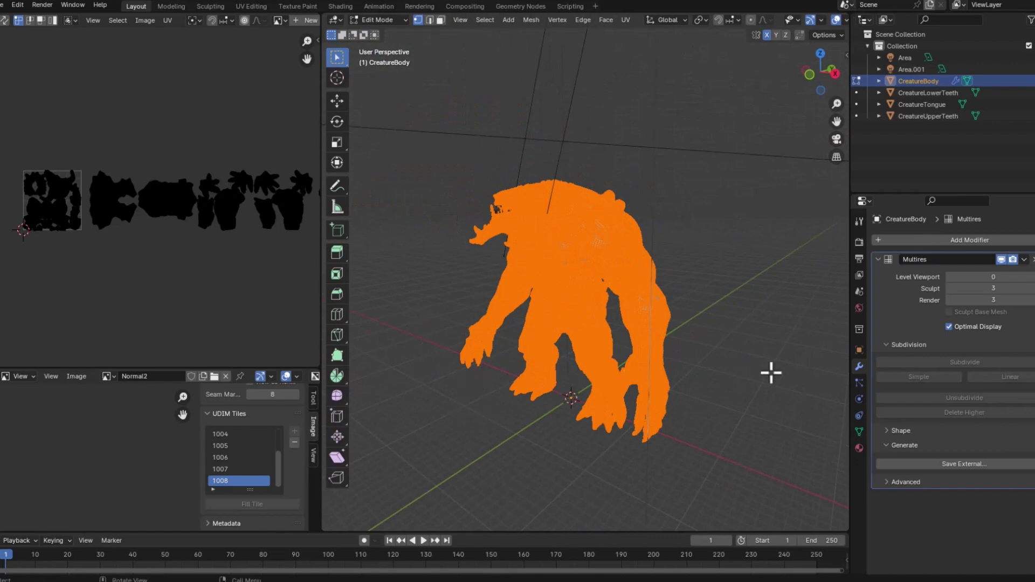
pyautogui.moveTo(513, 176); pyautogui.dragTo(557, 208, button='middle')
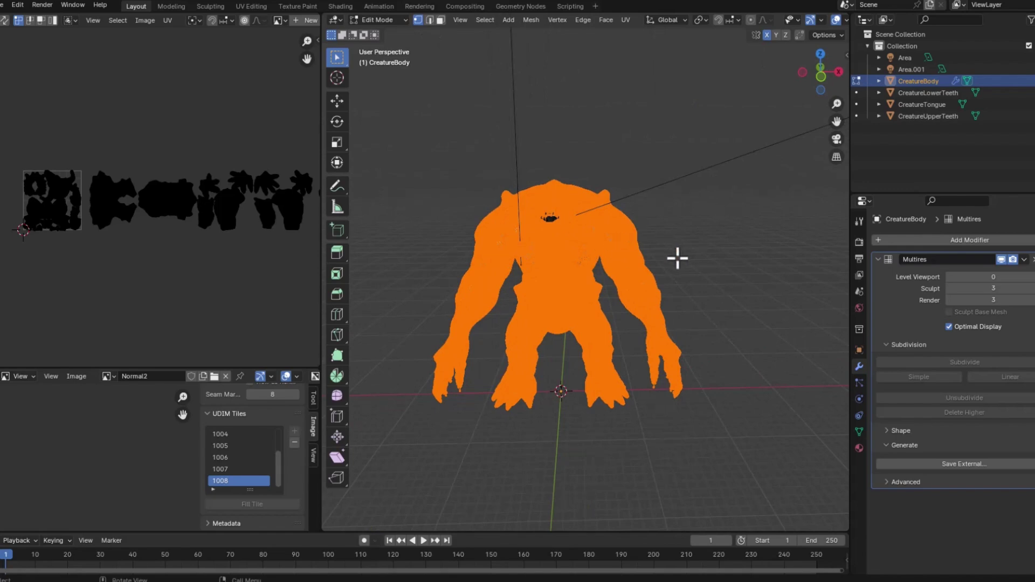
# Return the creature body to Object Mode and switch the UV Editor area back to the Shader Editor
pyautogui.press('Tab')
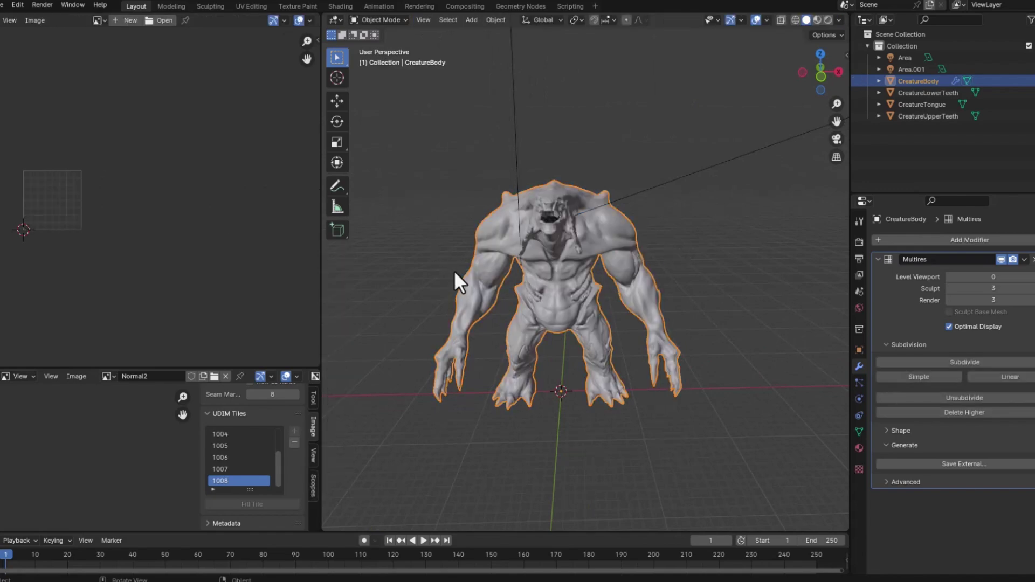
pyautogui.moveTo(454, 270); pyautogui.dragTo(478, 321, button='middle')
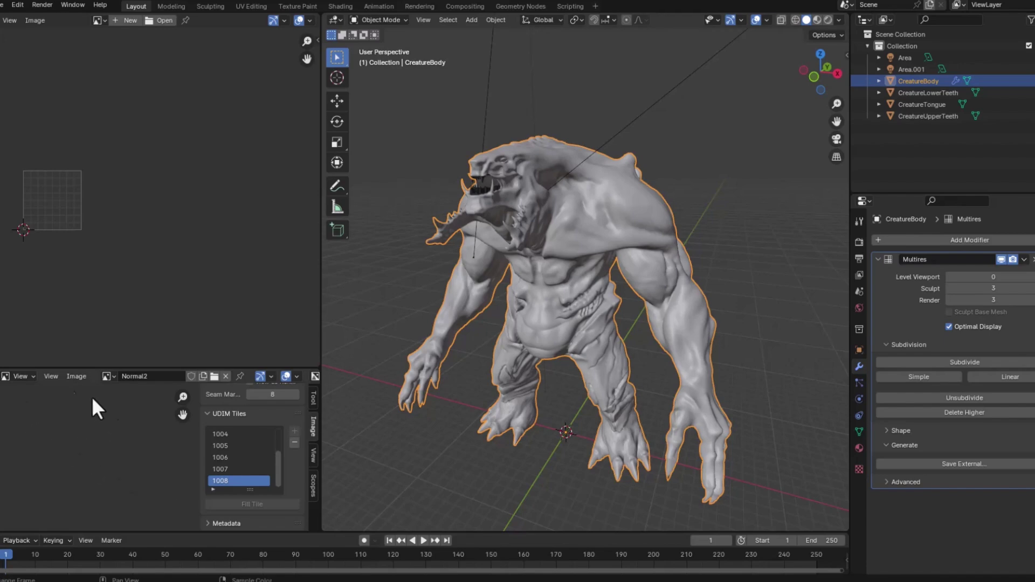
pyautogui.moveTo(135, 255); pyautogui.dragTo(229, 266, button='middle')
pyautogui.scroll(3, 200, 255)
pyautogui.moveTo(140, 225); pyautogui.dragTo(168, 213, button='middle')
pyautogui.click(99, 20)
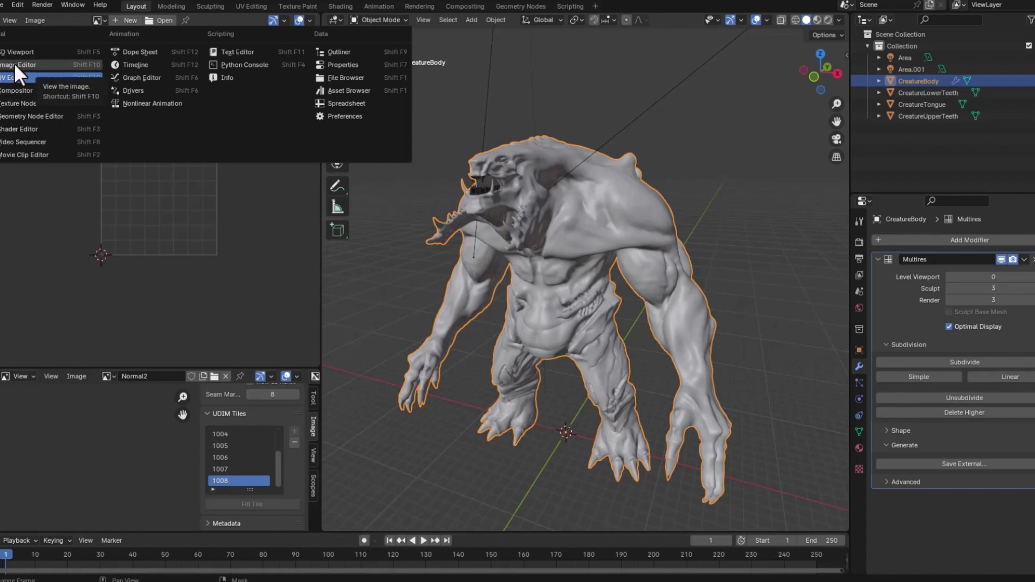
pyautogui.click(28, 128)
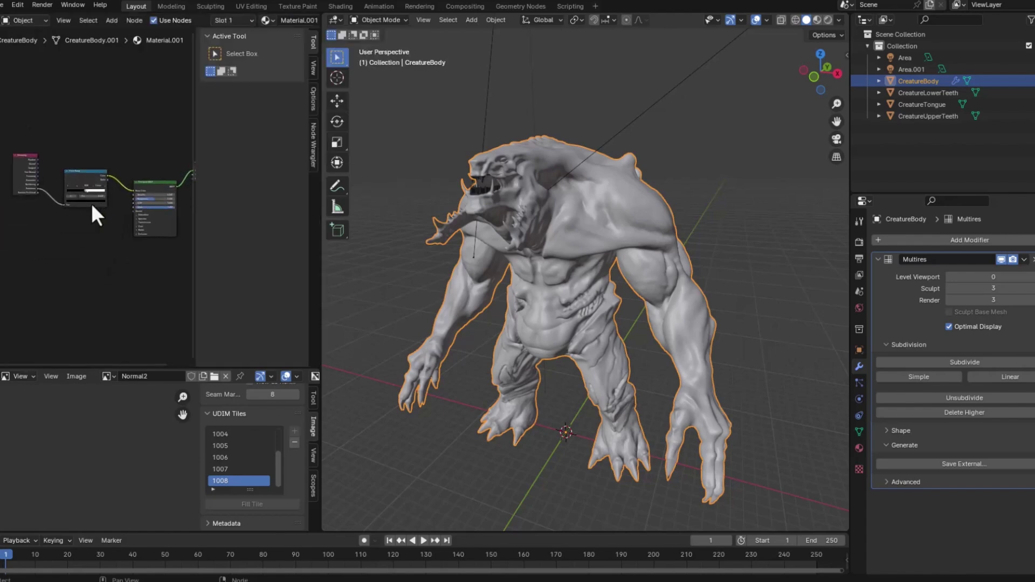
# Add an Image Texture node to the creature's material, in the empty space below the Principled BSDF
pyautogui.hotkey('shift', 'a')
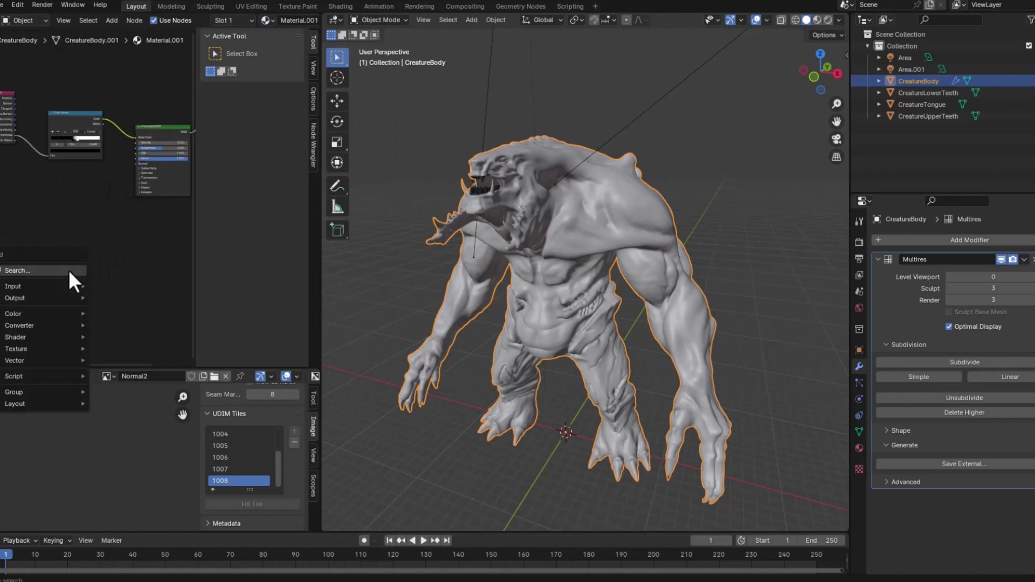
pyautogui.click(69, 270)
pyautogui.write('im')
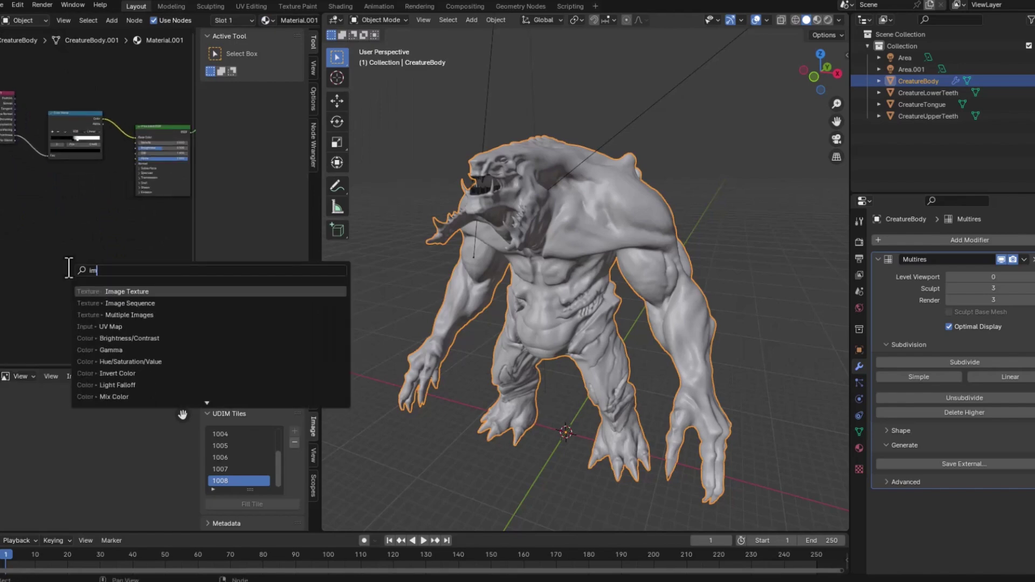
pyautogui.click(135, 292)
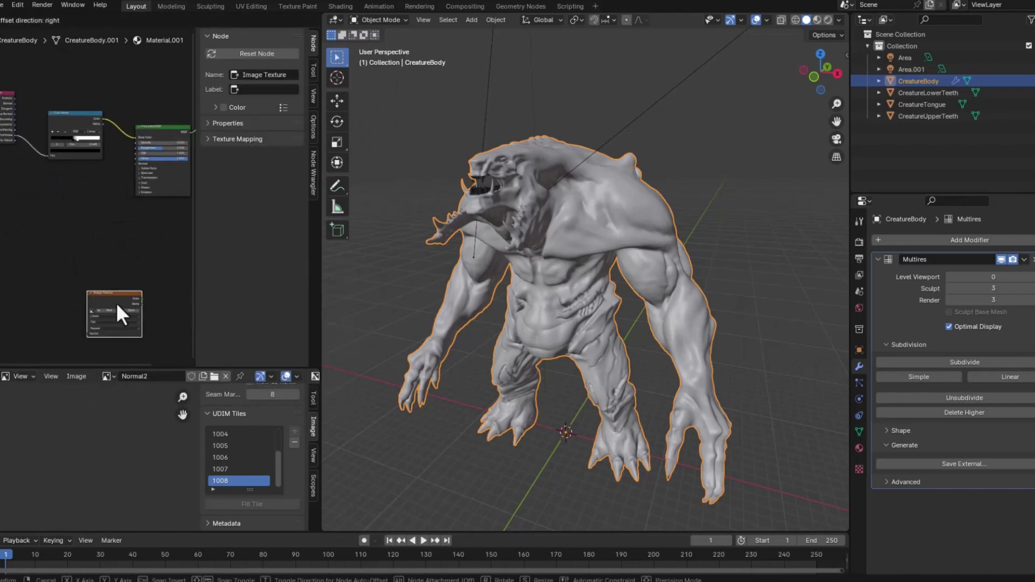
pyautogui.moveTo(128, 303); pyautogui.dragTo(125, 240, button='middle')
pyautogui.scroll(5, 125, 240)
pyautogui.moveTo(86, 297); pyautogui.dragTo(81, 233, button='middle')
pyautogui.scroll(2, 82, 229)
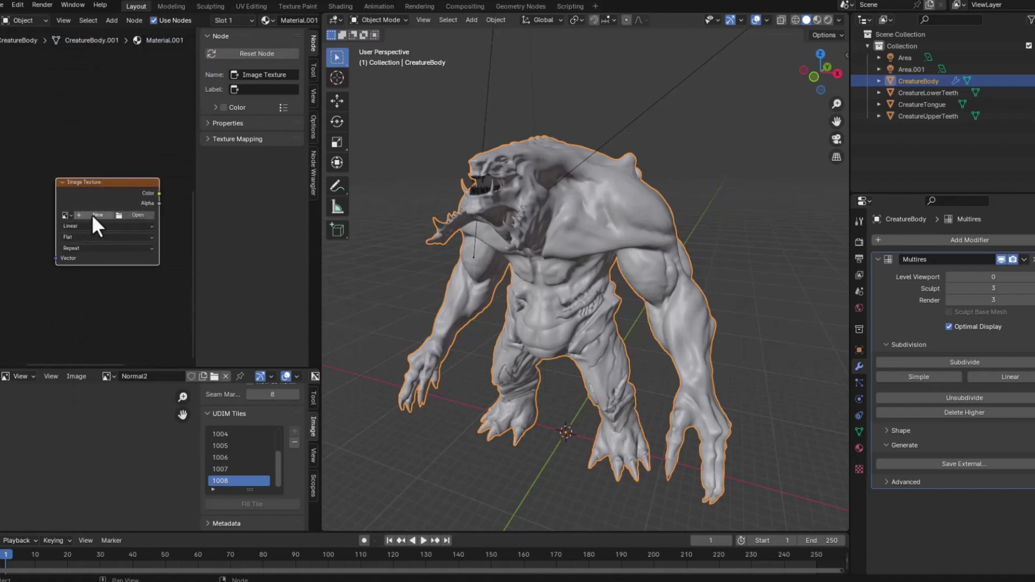
# Create a tiled, 32-bit float image named Disp at 2048 by 2048 px for the new Image Texture node
pyautogui.click(93, 215)
pyautogui.write('Disp')
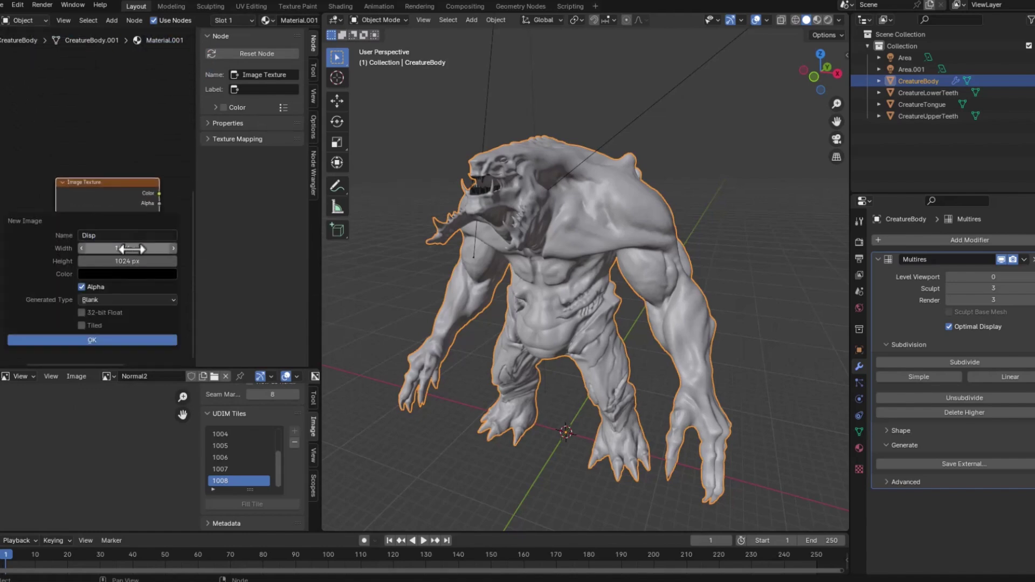
pyautogui.click(127, 249)
pyautogui.write('20')
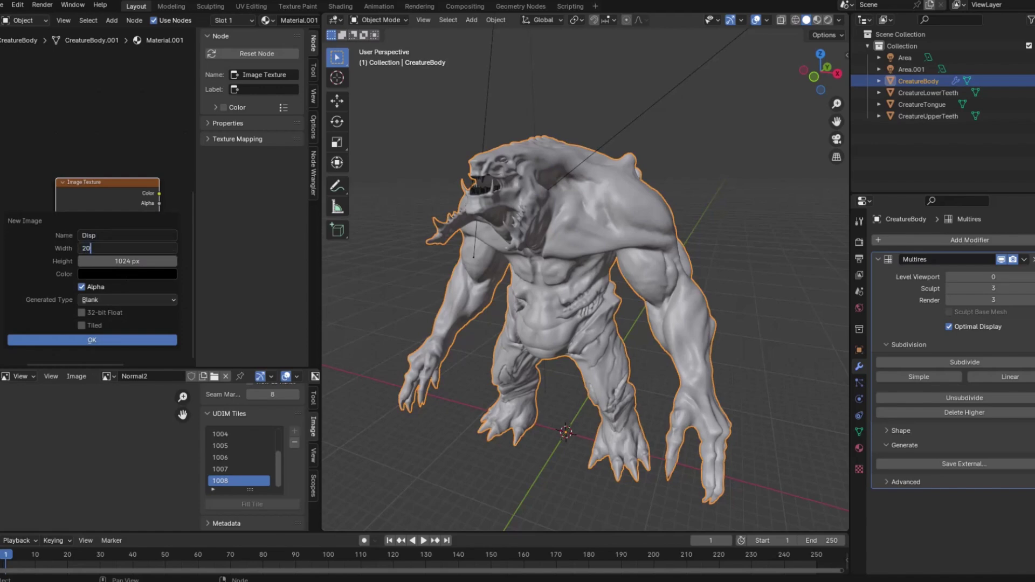
pyautogui.write('48')
pyautogui.press('Return')
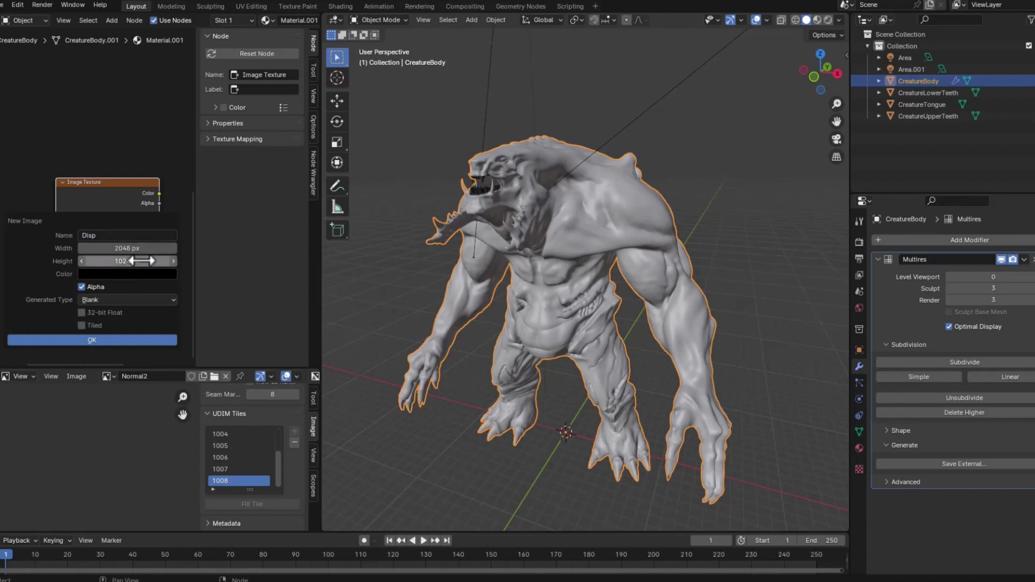
pyautogui.click(127, 261)
pyautogui.write('2048')
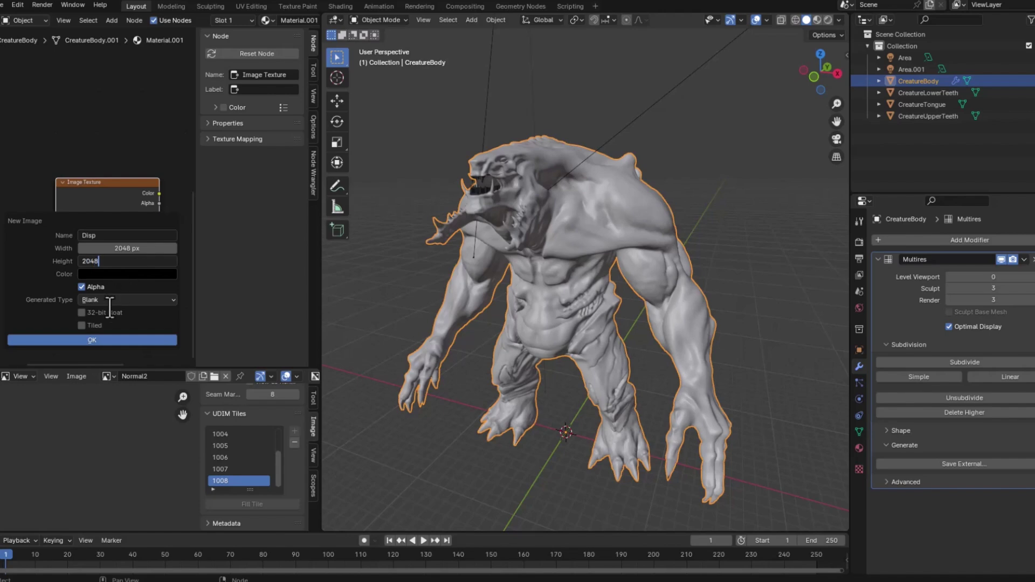
pyautogui.press('Return')
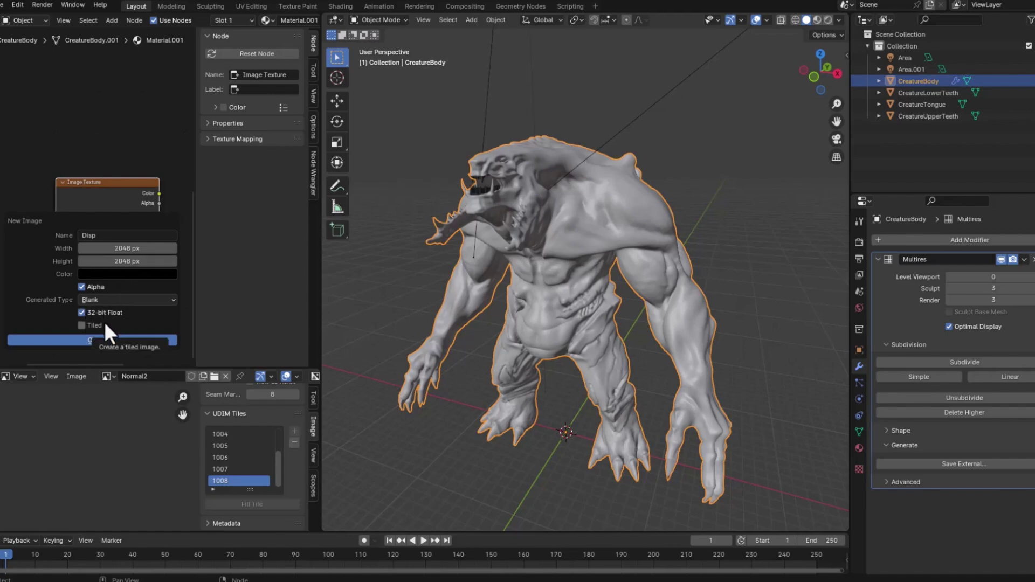
pyautogui.click(86, 324)
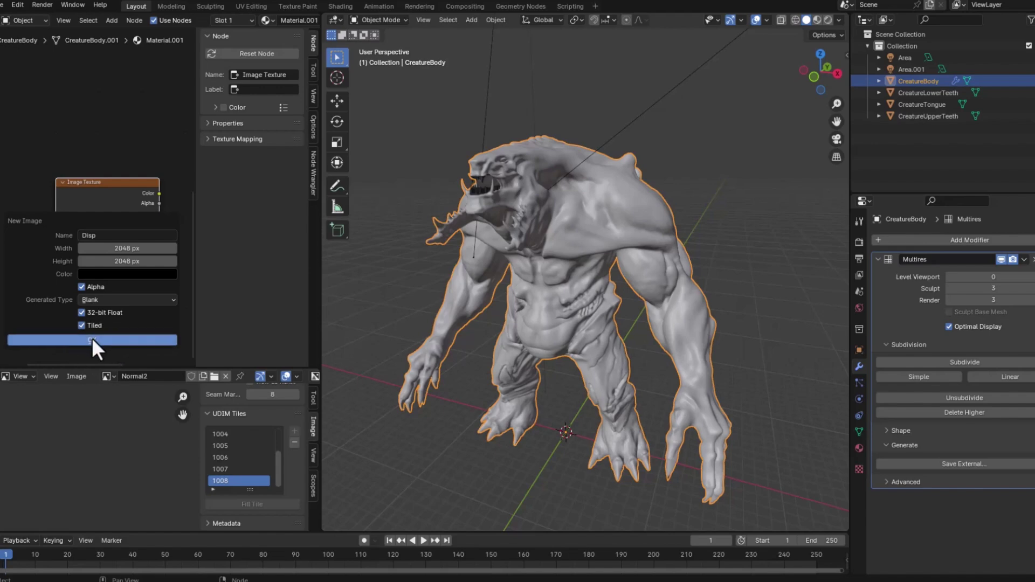
pyautogui.click(93, 340)
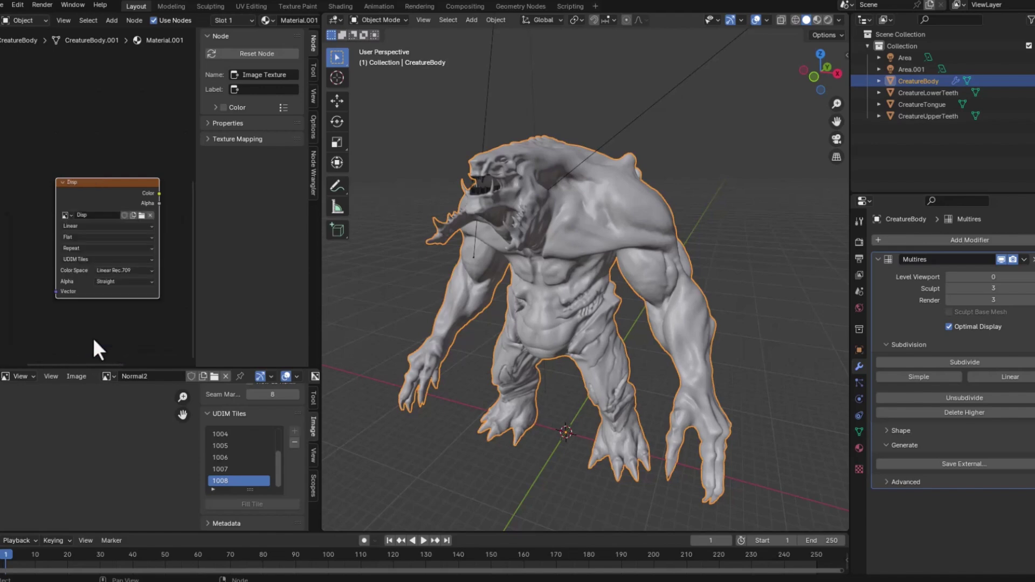
# Display the Disp image in the Image Editor in place of Normal2
pyautogui.click(1, 376)
pyautogui.click(119, 374)
pyautogui.click(107, 377)
pyautogui.click(138, 419)
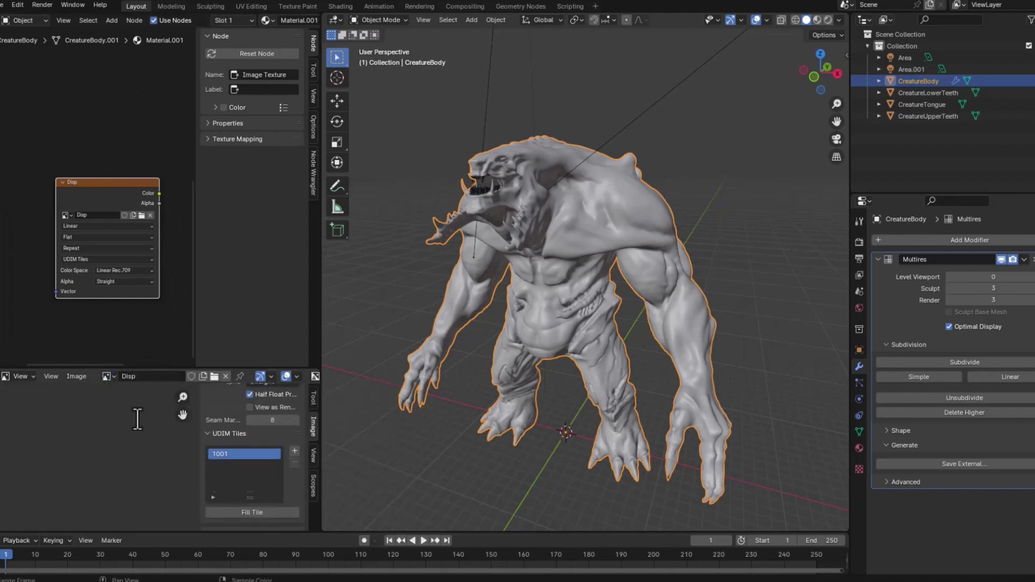
# Add seven blank UDIM tiles to the Disp image, starting at 1002, with Fill and 32-bit Float enabled
pyautogui.scroll(-3, 76, 456)
pyautogui.moveTo(81, 455)
pyautogui.mouseDown(button='middle')
pyautogui.moveTo(162, 446)
pyautogui.moveTo(94, 451)
pyautogui.mouseUp(button='middle')
pyautogui.scroll(4, 134, 423)
pyautogui.moveTo(134, 422); pyautogui.dragTo(161, 496, button='middle')
pyautogui.scroll(2, 123, 468)
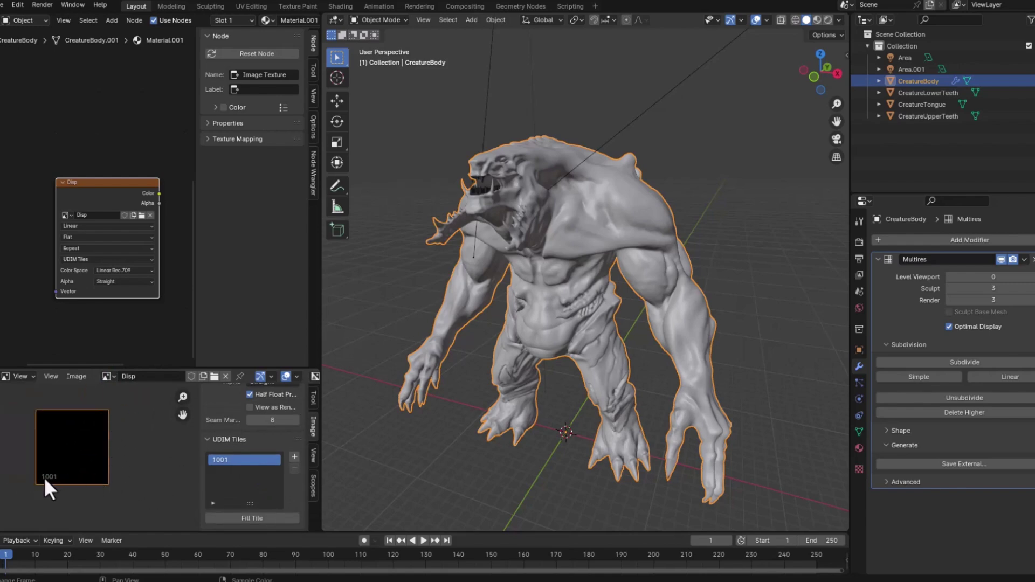
pyautogui.scroll(2, 56, 480)
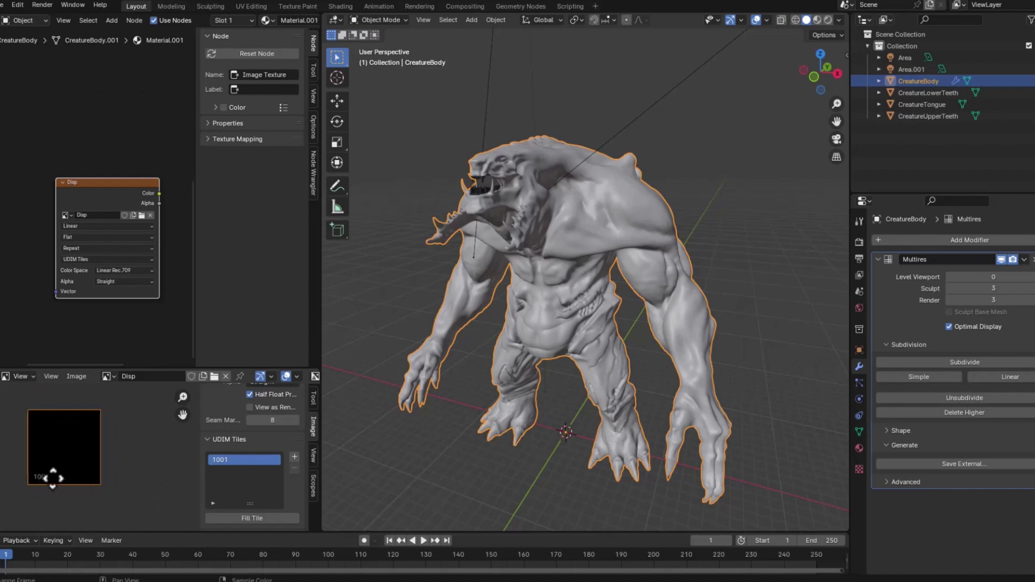
pyautogui.click(294, 458)
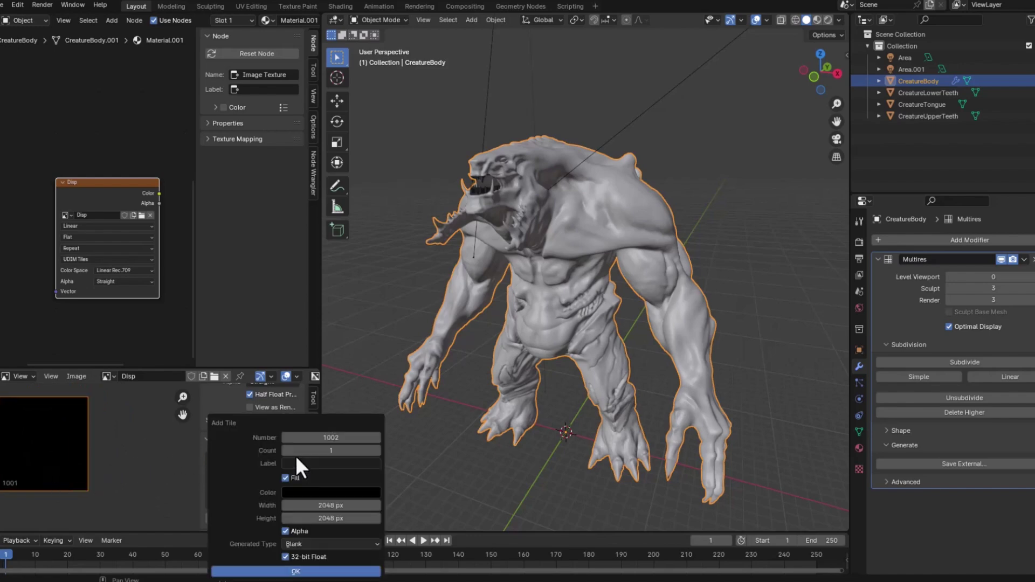
pyautogui.click(295, 453)
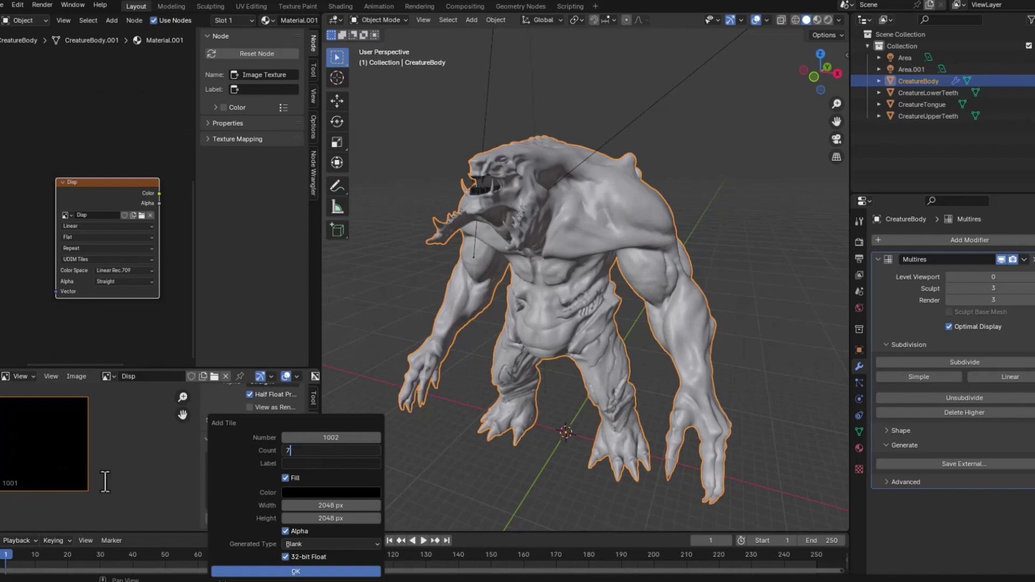
pyautogui.click(297, 568)
pyautogui.click(297, 572)
# Examine the row of blank UDIM tiles in the Disp image through tile 1008
pyautogui.scroll(-5, 65, 476)
pyautogui.moveTo(86, 470); pyautogui.dragTo(12, 462, button='middle')
pyautogui.moveTo(169, 460); pyautogui.dragTo(127, 462, button='middle')
pyautogui.scroll(3, 66, 448)
pyautogui.scroll(-3, 67, 448)
pyautogui.scroll(3, 108, 465)
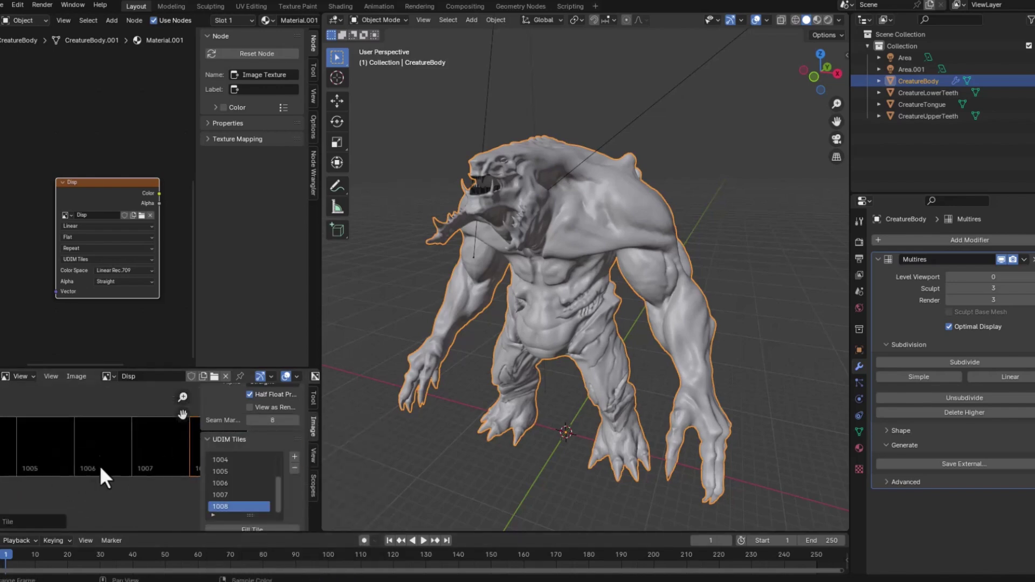
pyautogui.moveTo(138, 447); pyautogui.dragTo(176, 440, button='middle')
pyautogui.scroll(-3, 108, 451)
pyautogui.moveTo(95, 452); pyautogui.dragTo(46, 462, button='middle')
pyautogui.scroll(2, 54, 461)
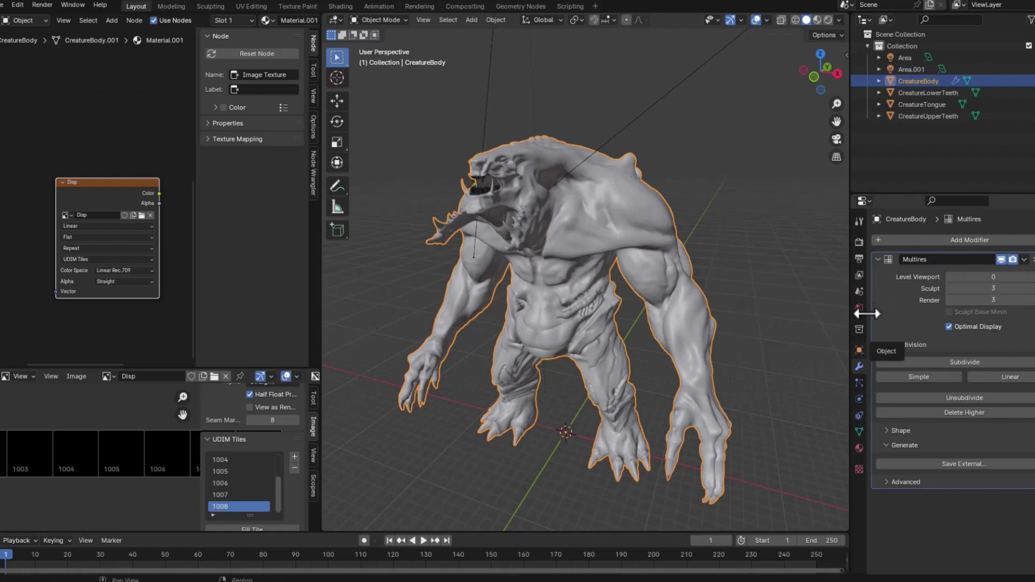
# Enable Bake from Multires in the render settings, with Displacement as the bake type and Low Resolution Mesh turned on
pyautogui.click(858, 242)
pyautogui.scroll(-10, 894, 474)
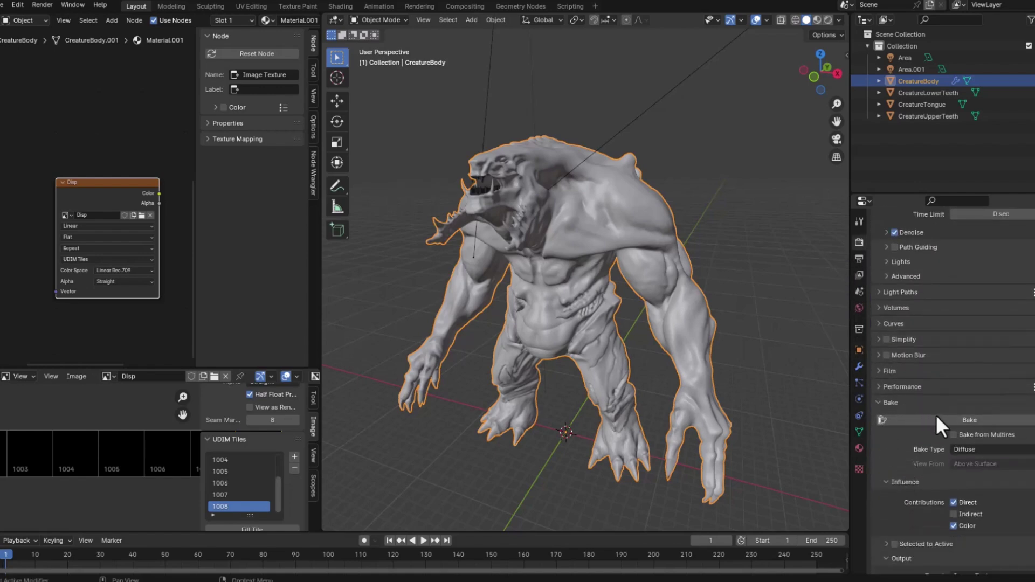
pyautogui.scroll(-3, 920, 455)
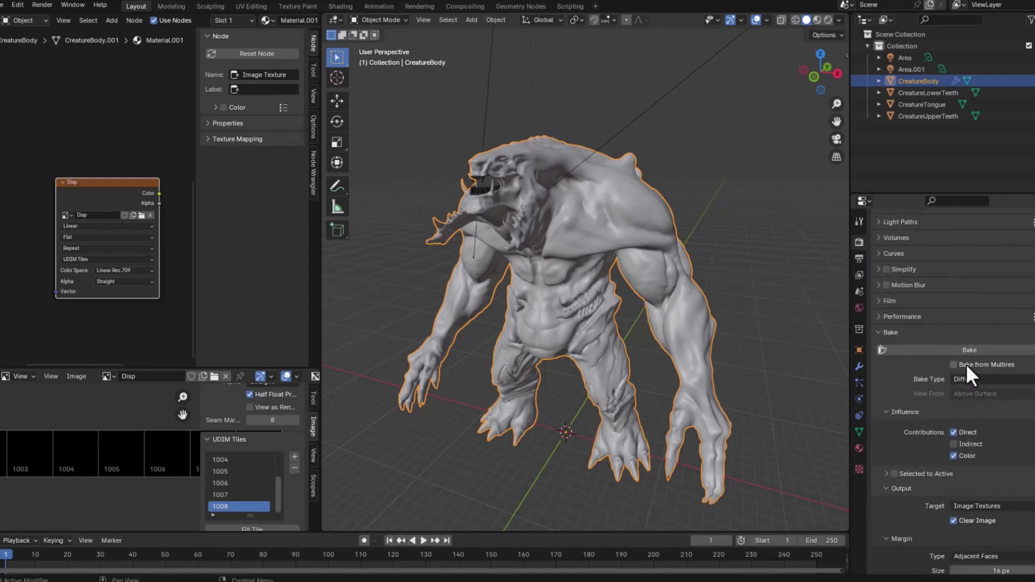
pyautogui.click(962, 364)
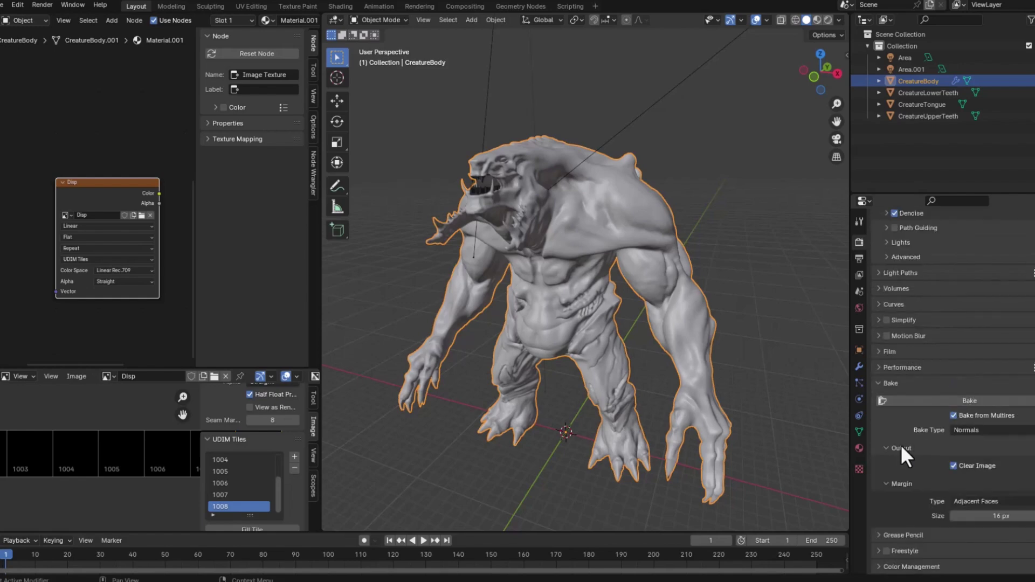
pyautogui.click(973, 429)
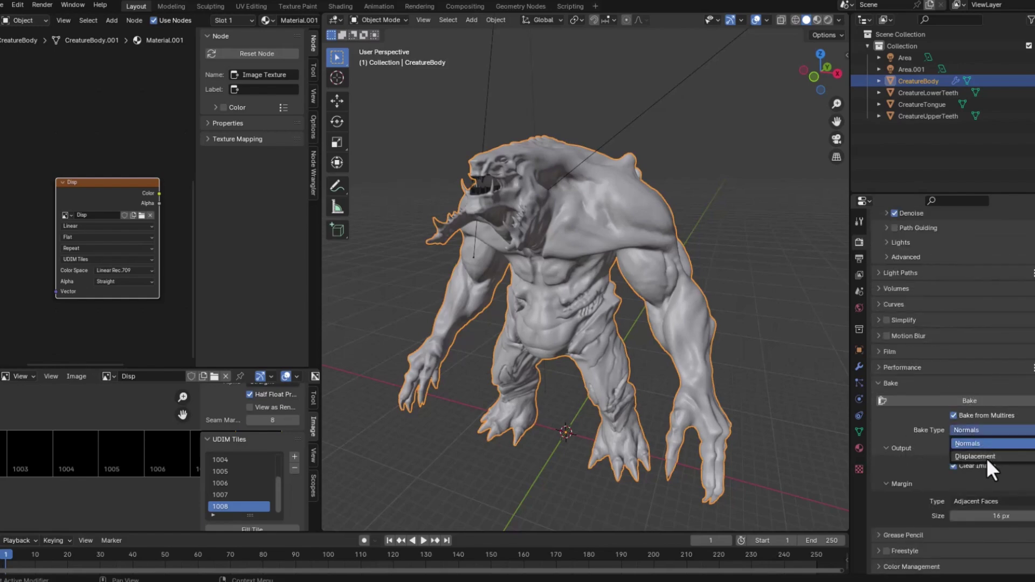
pyautogui.click(981, 456)
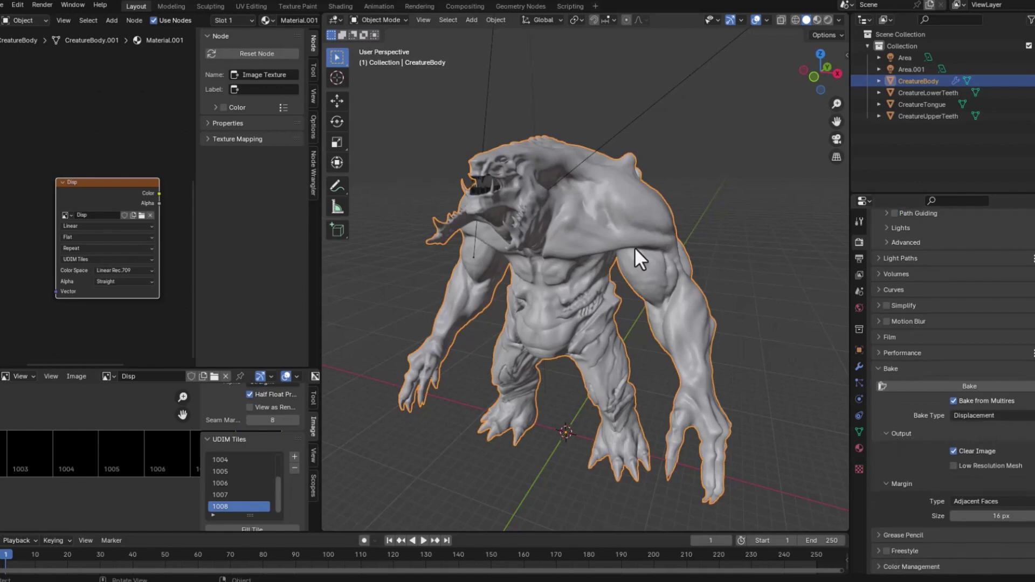
pyautogui.moveTo(735, 314); pyautogui.dragTo(742, 337, button='middle')
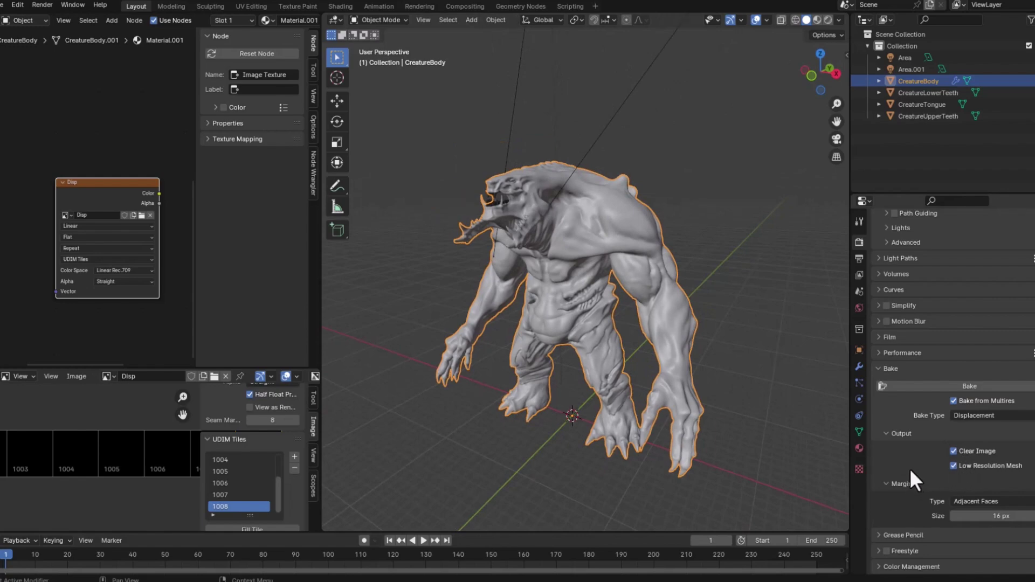
pyautogui.scroll(1, 895, 464)
pyautogui.scroll(-1, 911, 456)
# Check the Multires modifier's viewport, sculpt and render levels against the creature body
pyautogui.click(859, 367)
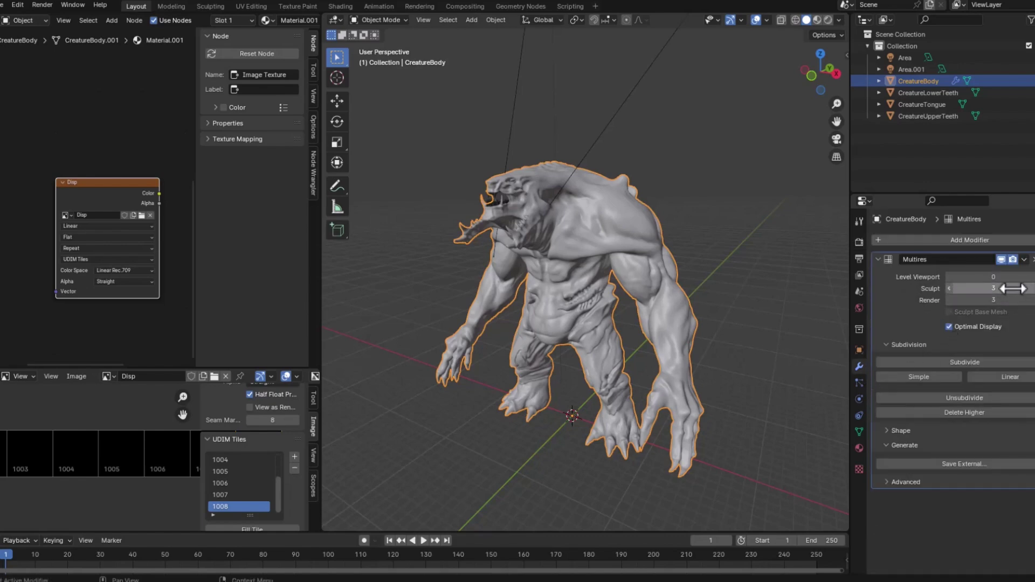
pyautogui.moveTo(659, 338); pyautogui.dragTo(659, 347, button='middle')
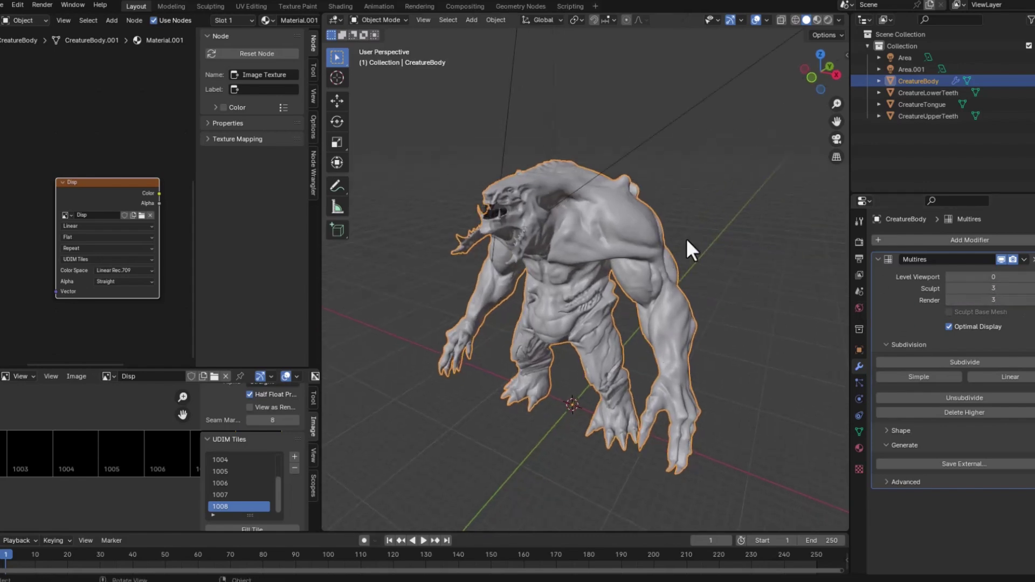
pyautogui.moveTo(696, 257); pyautogui.dragTo(708, 269, button='middle')
pyautogui.scroll(1, 707, 268)
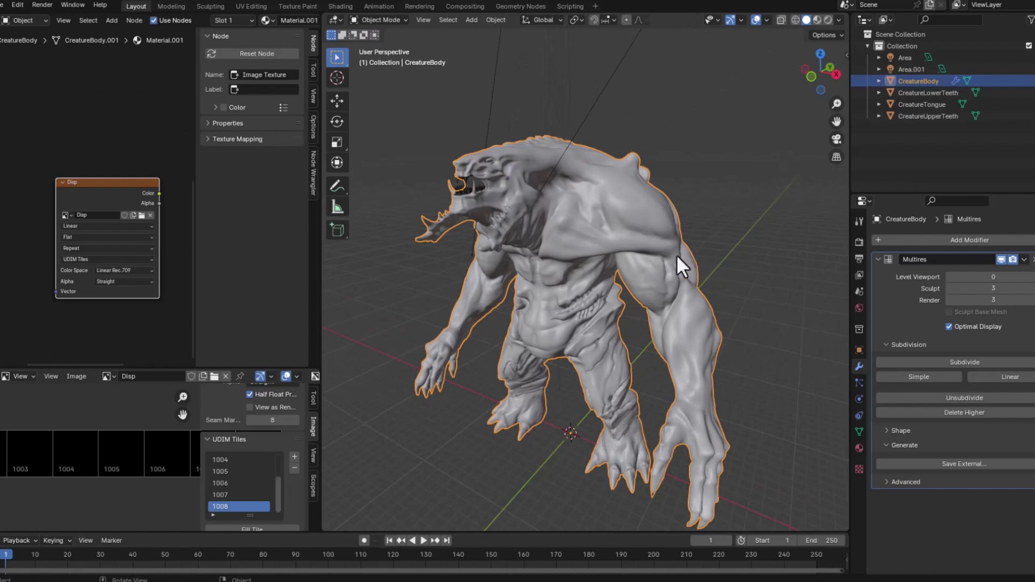
# Bake the creature body's multires displacement into the Disp image tiles
pyautogui.click(859, 243)
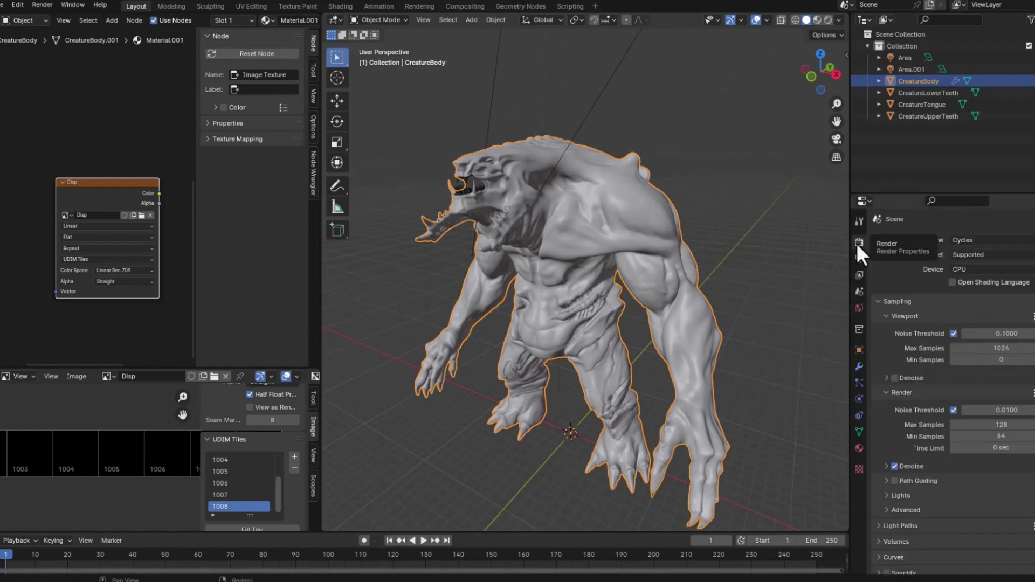
pyautogui.scroll(-10, 890, 414)
pyautogui.scroll(-4, 887, 425)
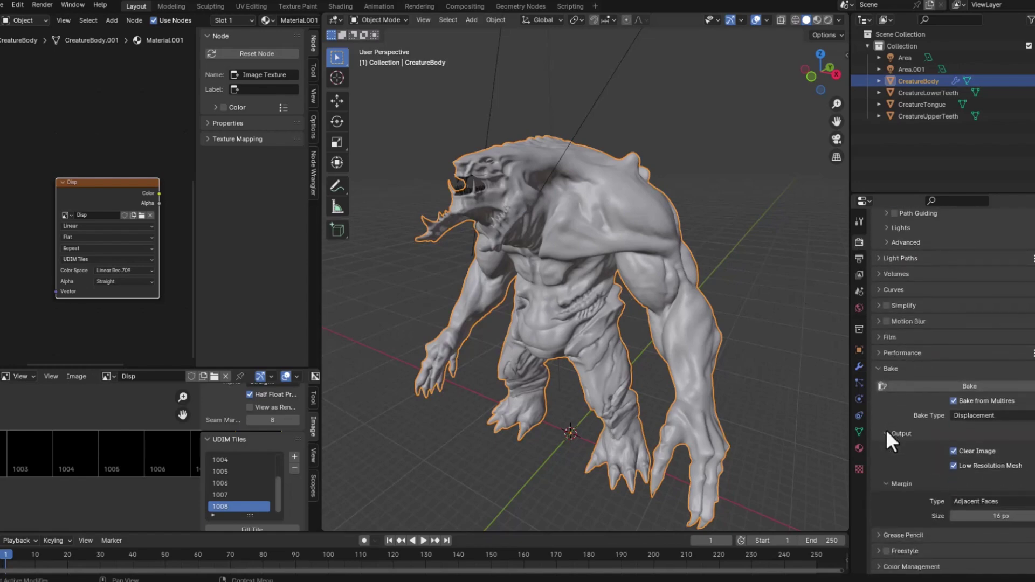
pyautogui.click(972, 387)
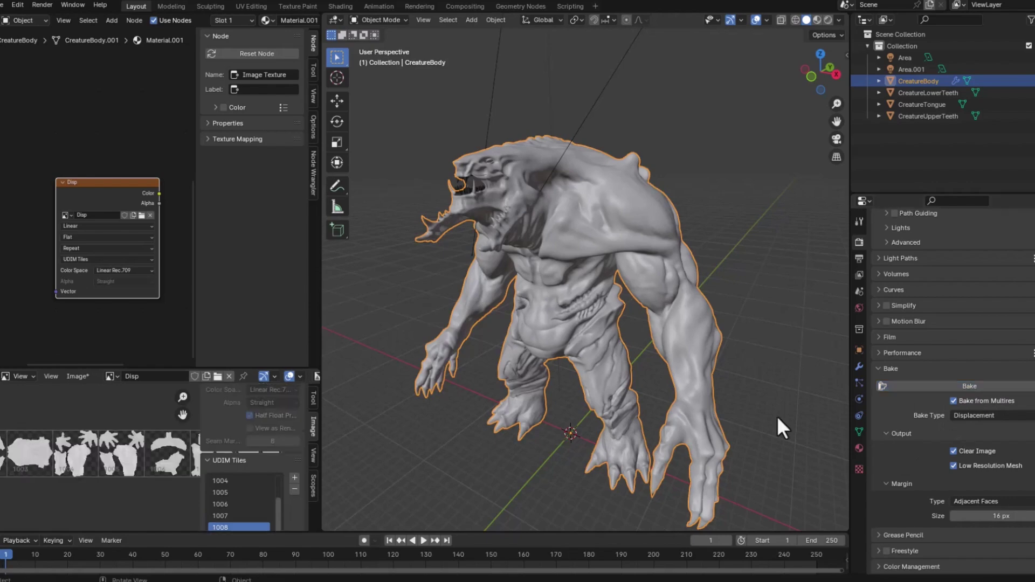
# Maximize the Image Editor to show the baked Disp tiles at full size
pyautogui.scroll(8, 86, 474)
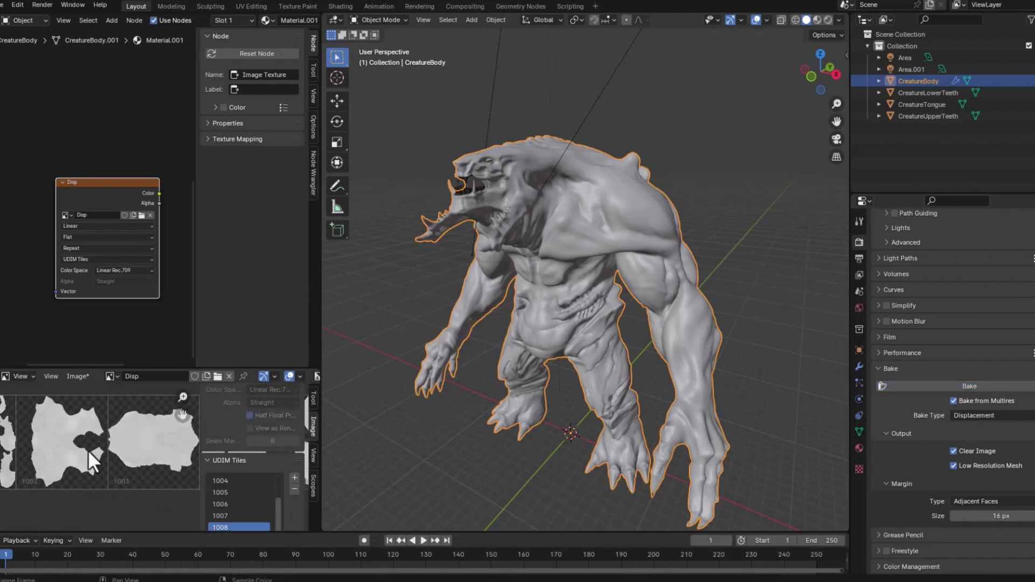
pyautogui.moveTo(66, 454); pyautogui.dragTo(43, 490, button='middle')
pyautogui.scroll(3, 99, 467)
pyautogui.scroll(-3, 85, 460)
pyautogui.scroll(5, 72, 455)
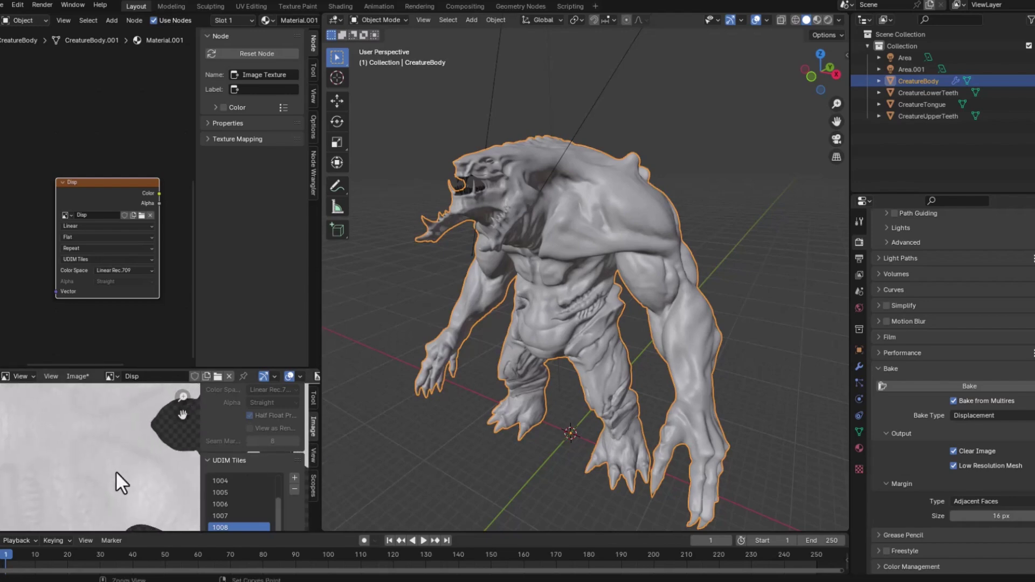
pyautogui.hotkey('ctrl', 'space')
pyautogui.moveTo(340, 370); pyautogui.dragTo(504, 430, button='middle')
pyautogui.scroll(-2, 328, 380)
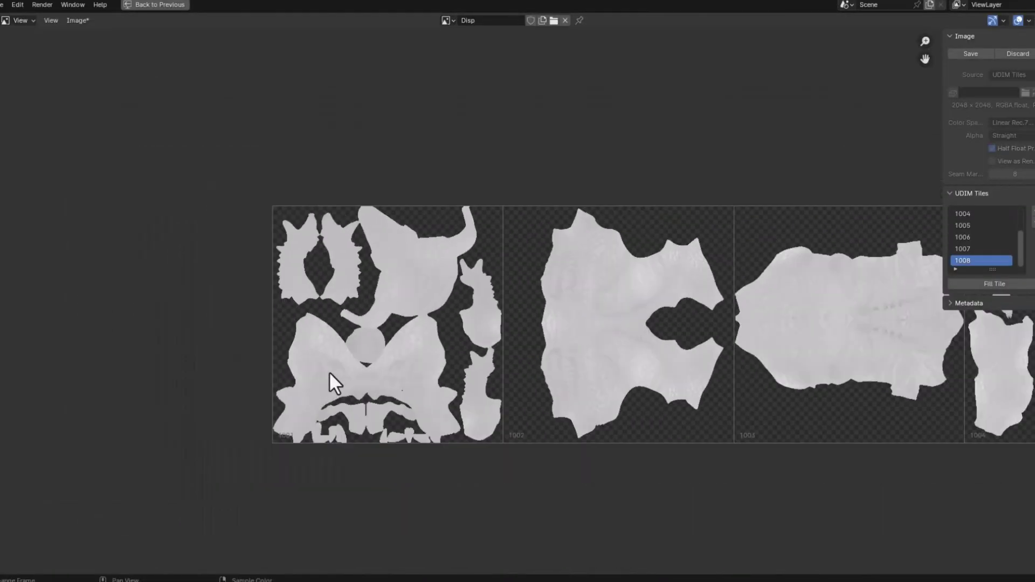
# Examine the baked displacement detail up close on the islands of tiles 1001 and 1002
pyautogui.scroll(6, 302, 388)
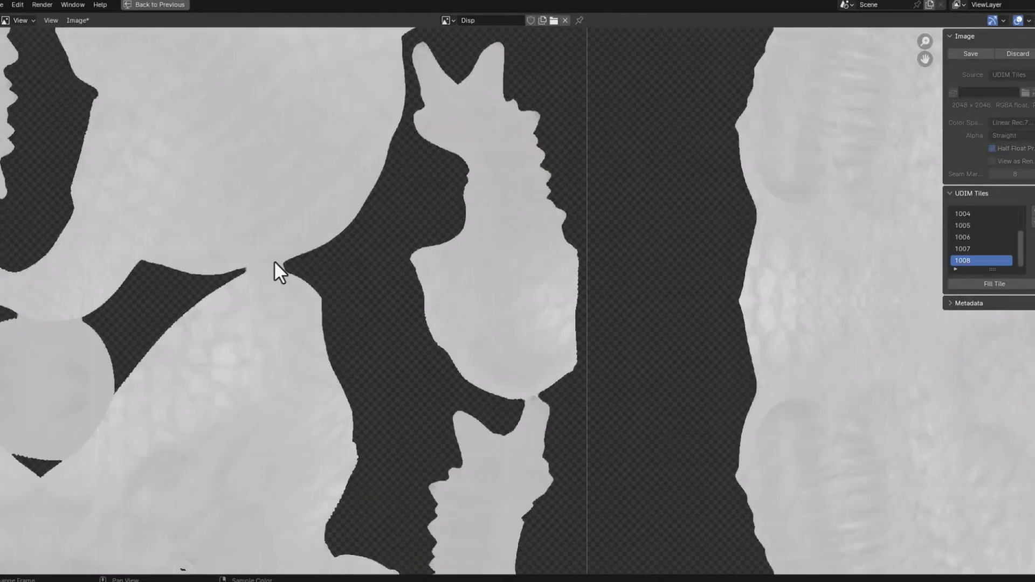
pyautogui.moveTo(455, 394); pyautogui.dragTo(684, 486, button='middle')
pyautogui.moveTo(349, 218); pyautogui.dragTo(354, 309, button='middle')
pyautogui.moveTo(383, 254); pyautogui.dragTo(406, 229, button='middle')
pyautogui.moveTo(390, 350); pyautogui.dragTo(444, 177, button='middle')
pyautogui.moveTo(395, 371); pyautogui.dragTo(32, 237, button='middle')
pyautogui.moveTo(399, 356); pyautogui.dragTo(312, 322, button='middle')
pyautogui.moveTo(755, 286); pyautogui.dragTo(377, 333, button='middle')
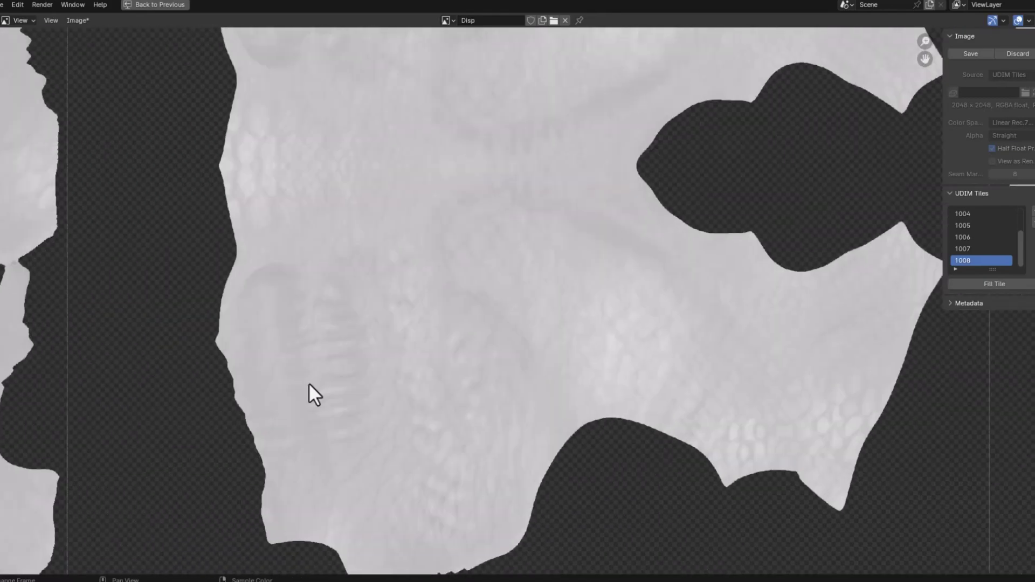
pyautogui.moveTo(727, 317); pyautogui.dragTo(377, 345, button='middle')
# Examine the baked displacement on the remaining tiles from 1003 through 1008
pyautogui.scroll(-5, 570, 342)
pyautogui.moveTo(571, 329); pyautogui.dragTo(116, 335, button='middle')
pyautogui.scroll(2, 652, 321)
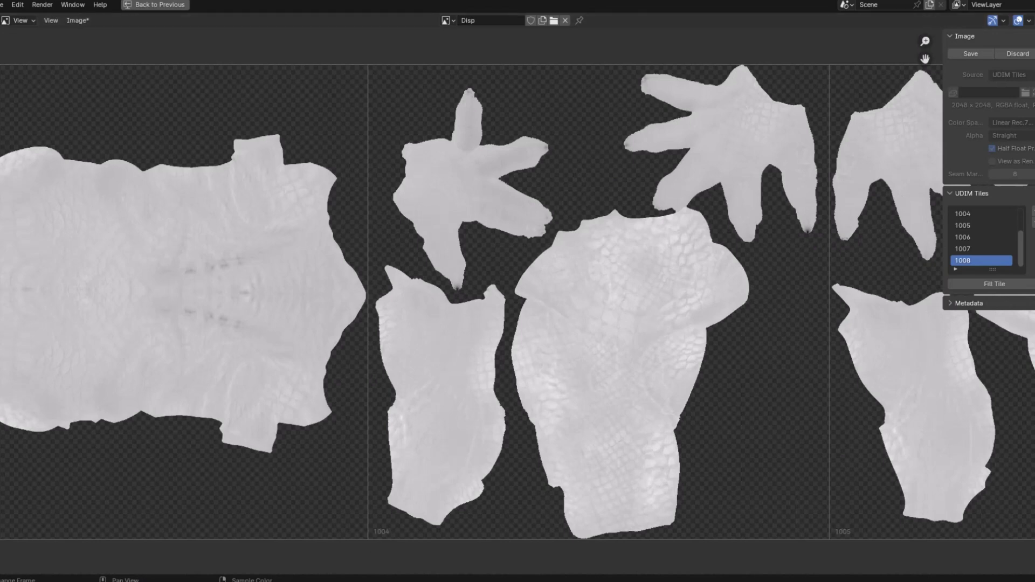
pyautogui.scroll(-3, 455, 243)
pyautogui.hscroll(2, 462, 256)
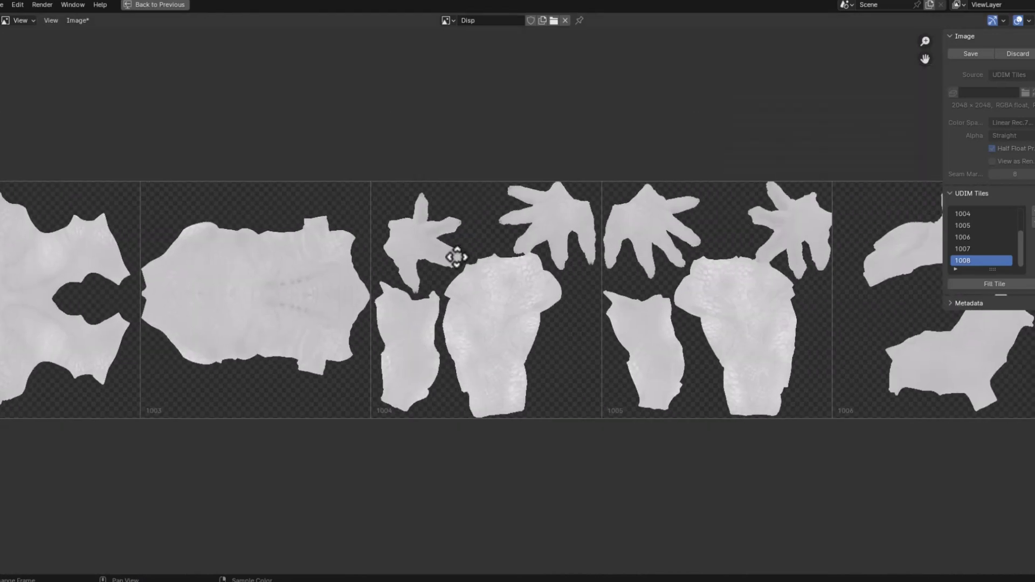
pyautogui.scroll(-2, 456, 256)
pyautogui.hscroll(4, 622, 252)
pyautogui.scroll(2, 630, 301)
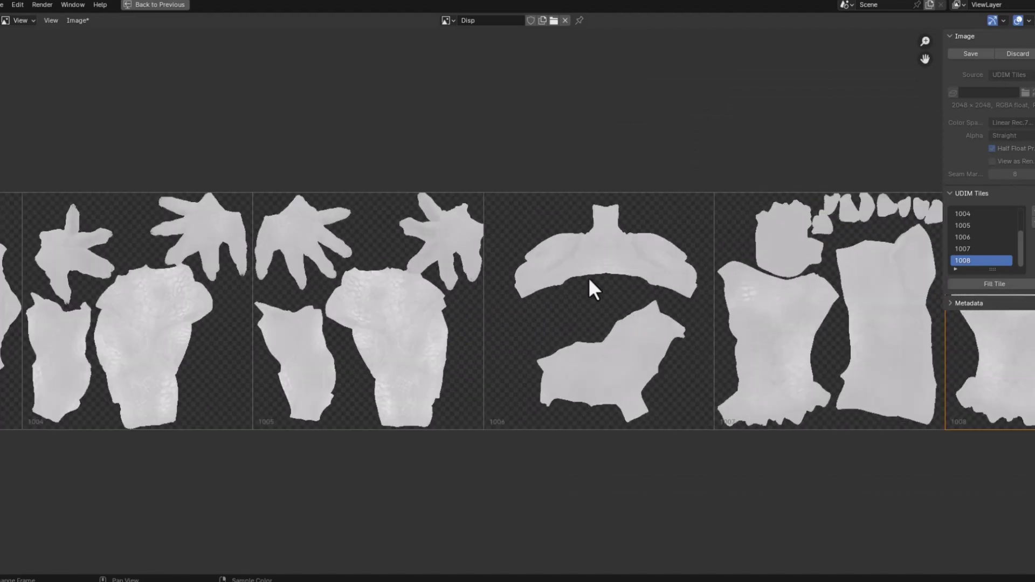
pyautogui.moveTo(395, 249); pyautogui.dragTo(387, 263, button='middle')
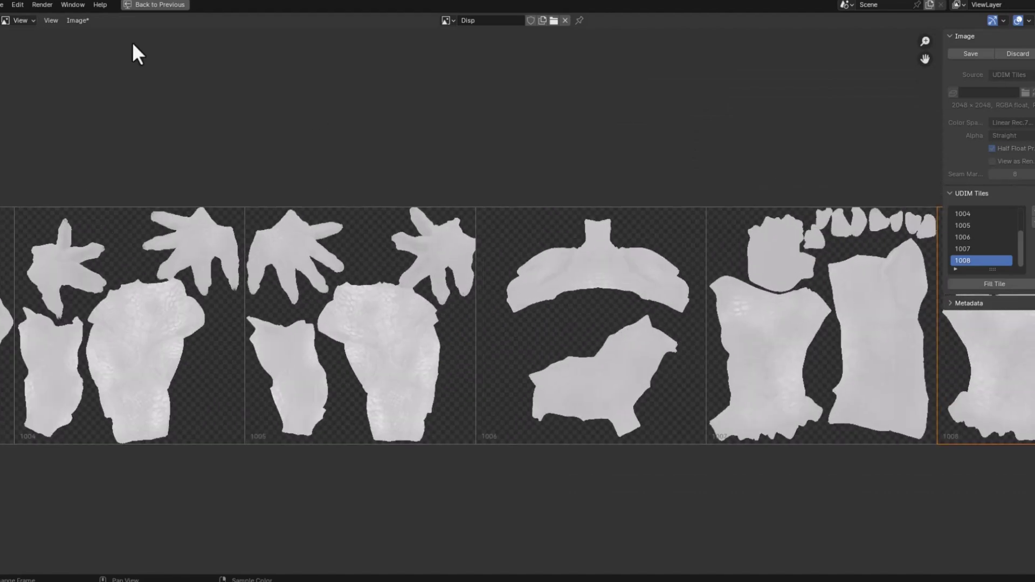
# Start saving the Disp image, creating a new folder named Textures inside CreatureSample\Assets\Blender as its destination
pyautogui.click(76, 22)
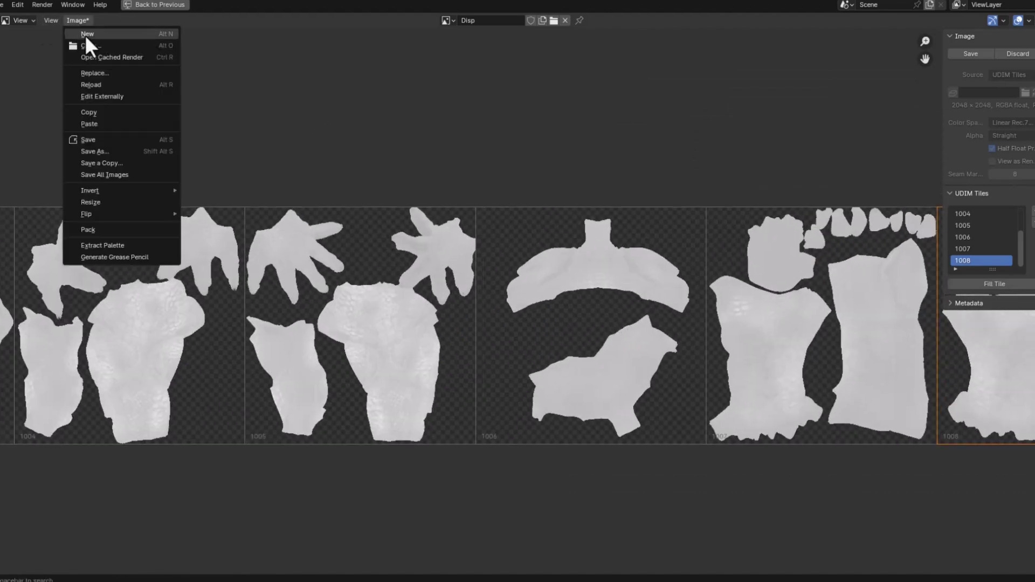
pyautogui.click(117, 140)
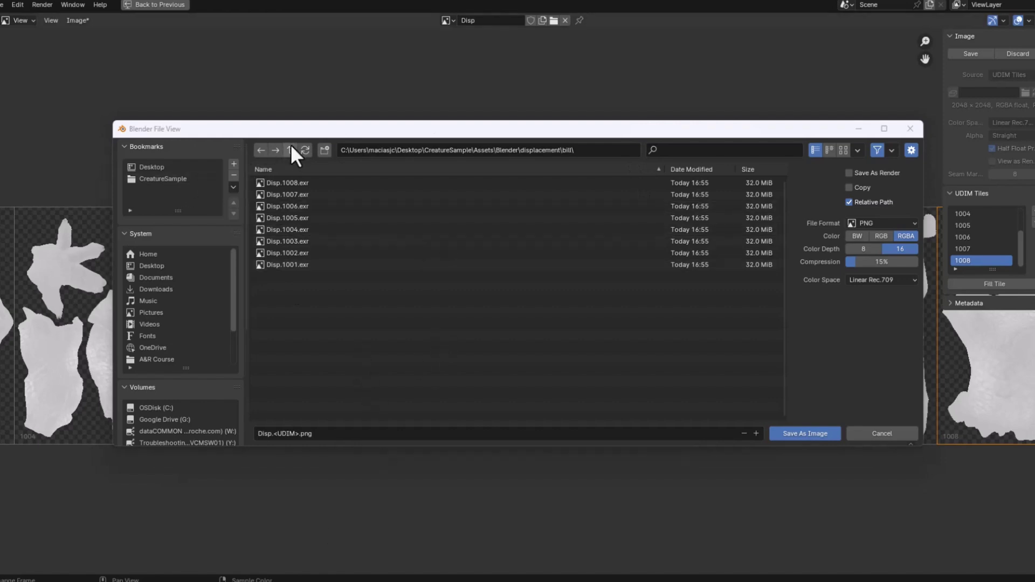
pyautogui.click(290, 147)
pyautogui.click(293, 148)
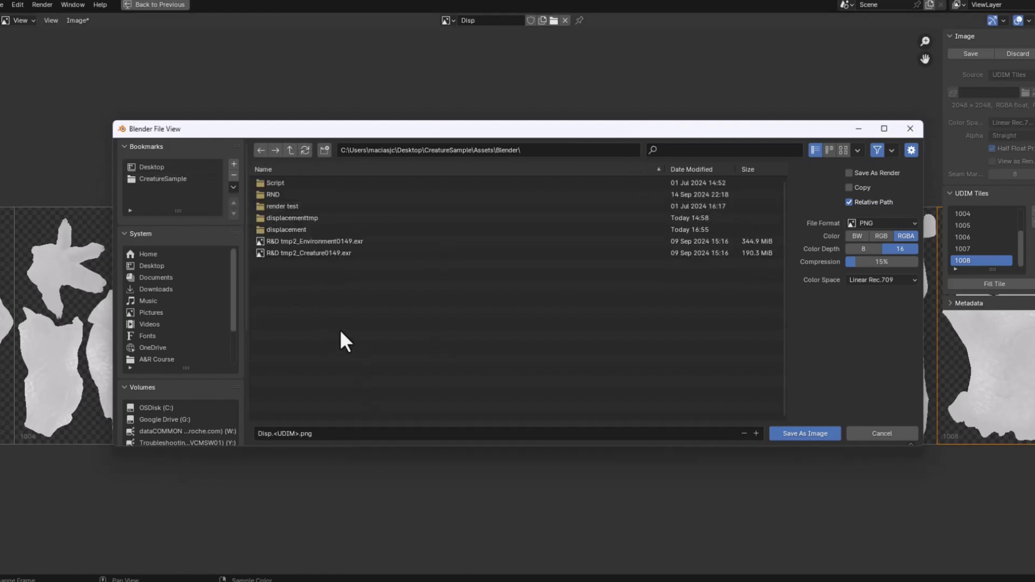
pyautogui.click(324, 150)
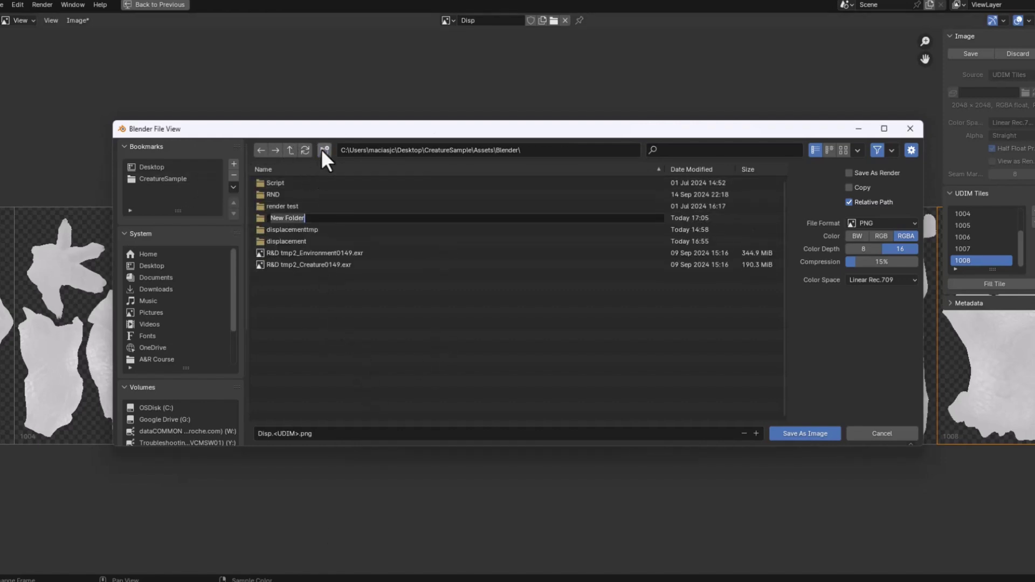
pyautogui.write('Textures')
pyautogui.press('Return')
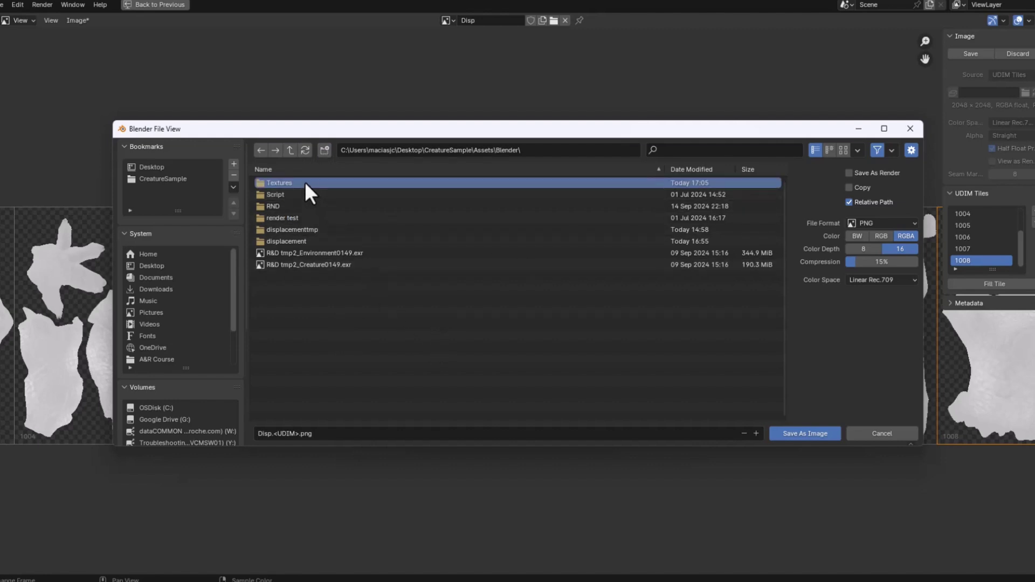
pyautogui.click(305, 184)
# Examine the parts of the output file name Disp.<UDIM>.png: the base name, the UDIM token and the extension
pyautogui.click(271, 433)
pyautogui.moveTo(273, 436); pyautogui.dragTo(256, 435)
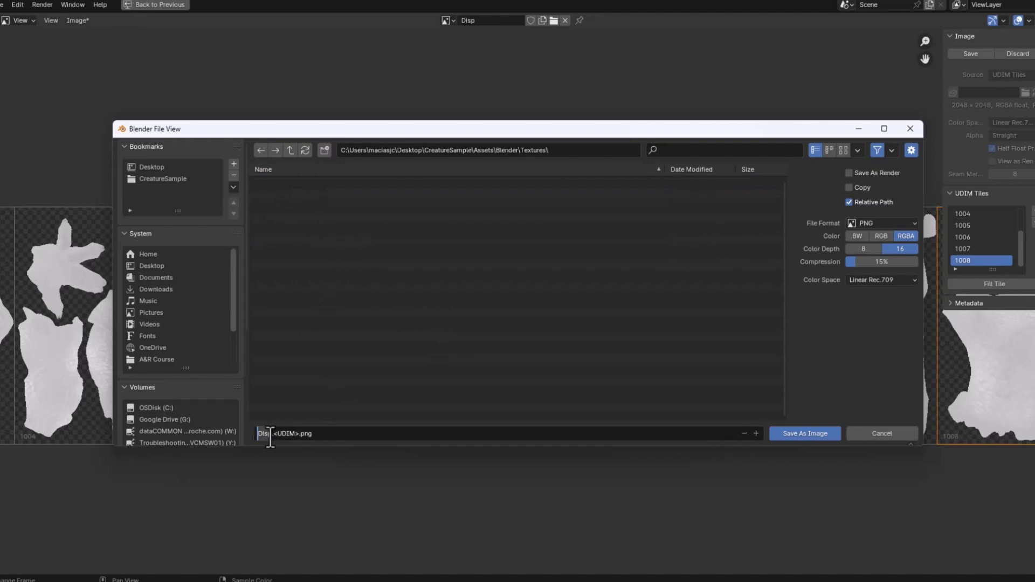
pyautogui.click(270, 433)
pyautogui.moveTo(272, 433); pyautogui.dragTo(258, 434)
pyautogui.click(273, 435)
pyautogui.moveTo(276, 435); pyautogui.dragTo(296, 435)
pyautogui.click(295, 436)
pyautogui.moveTo(298, 434); pyautogui.dragTo(314, 434)
# Save the Disp tiles in OpenEXR format with Float (Full) color depth as Disp.<UDIM>.exr
pyautogui.click(910, 224)
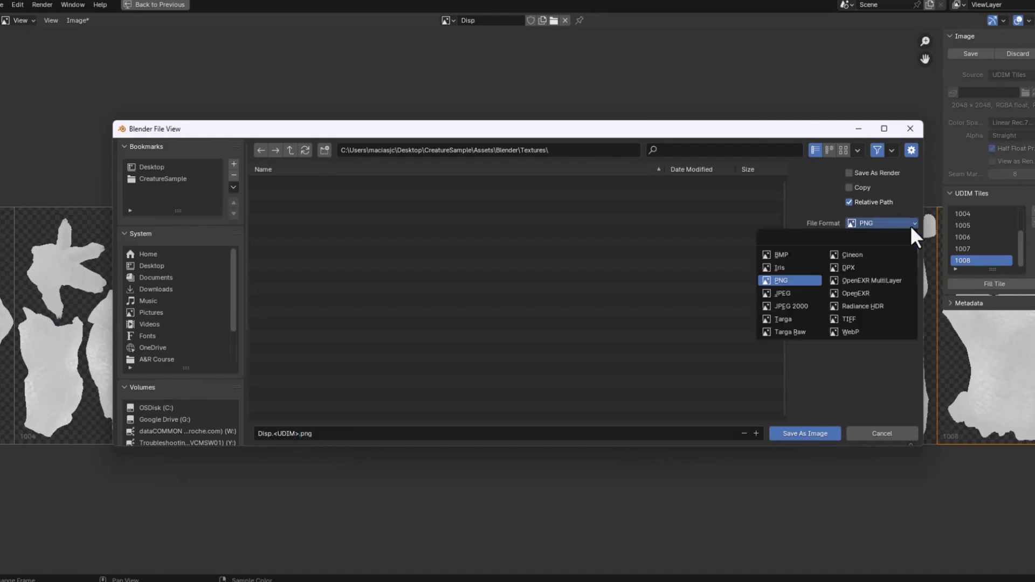
pyautogui.click(869, 293)
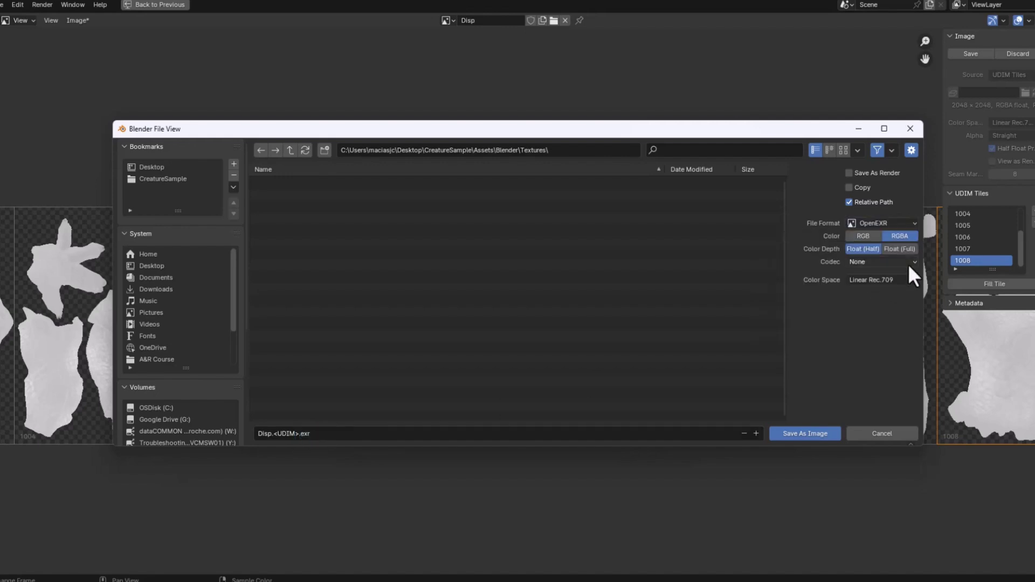
pyautogui.click(896, 249)
pyautogui.click(801, 433)
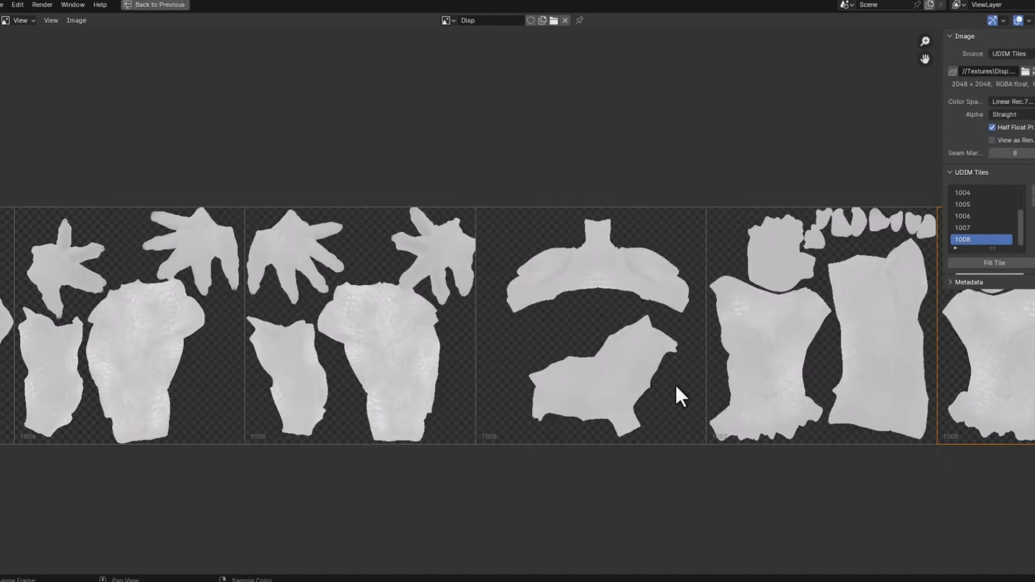
# Switch to File Explorer and open the Textures folder in CreatureSample\Assets\Blender
pyautogui.moveTo(582, 581)
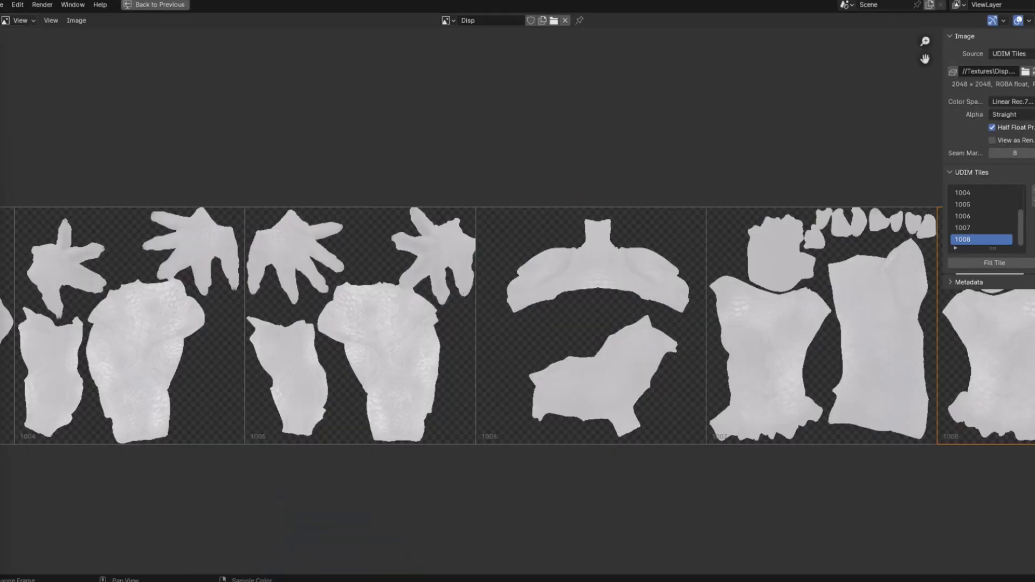
pyautogui.moveTo(0, 52); pyautogui.dragTo(741, 83)
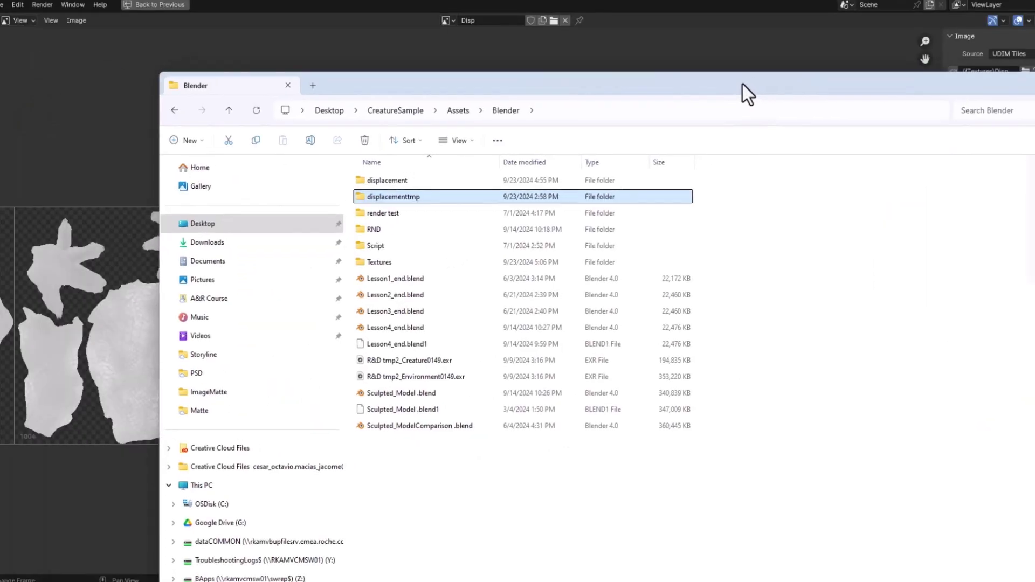
pyautogui.doubleClick(392, 262)
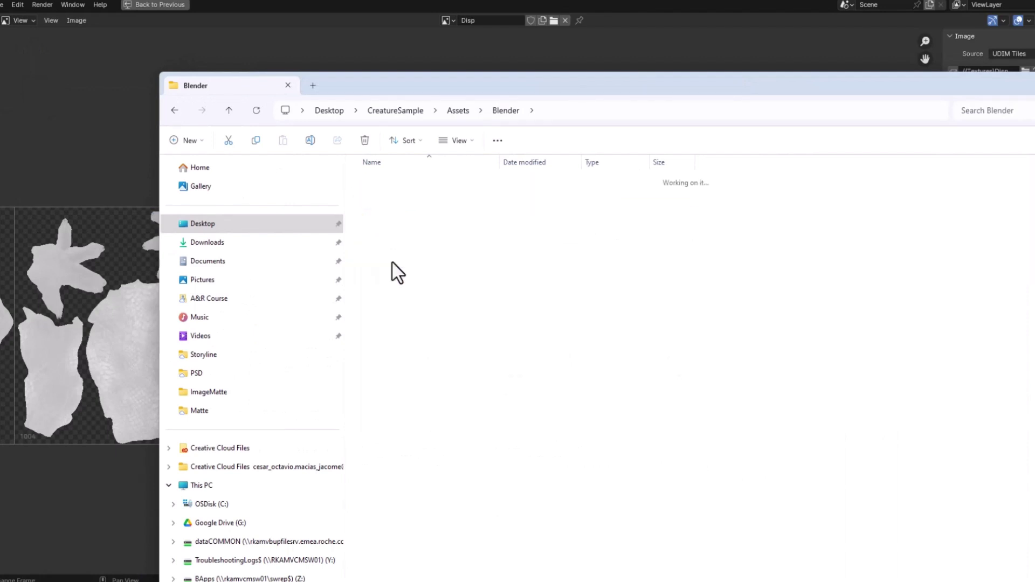
pyautogui.moveTo(392, 262); pyautogui.dragTo(830, 161)
pyautogui.moveTo(844, 87); pyautogui.dragTo(759, 87)
# Check the saved EXR files from Disp.1001.exr to Disp.1008.exr in the Textures folder
pyautogui.moveTo(780, 209); pyautogui.dragTo(341, 242)
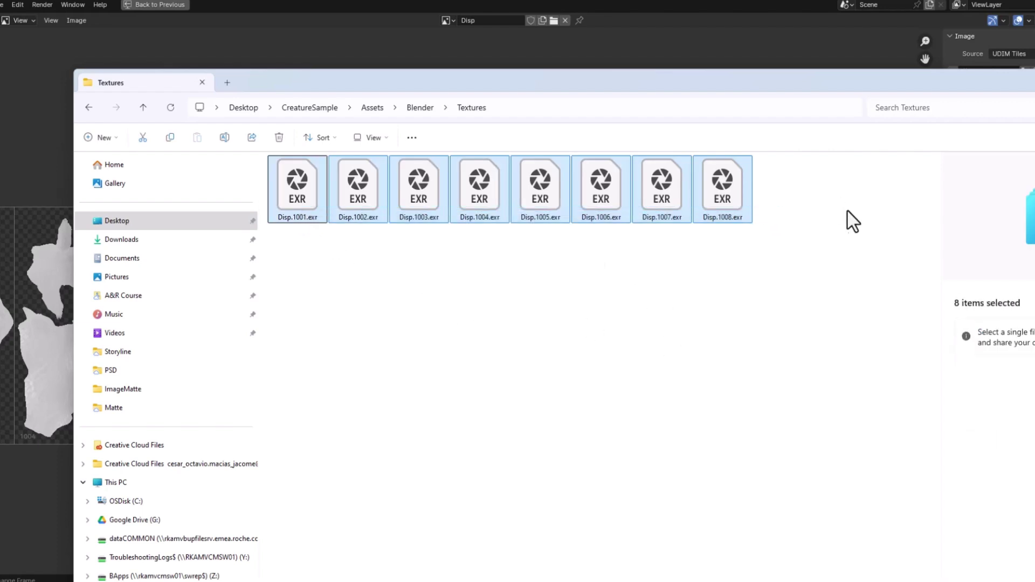
pyautogui.click(739, 235)
pyautogui.click(719, 207)
pyautogui.click(673, 199)
pyautogui.click(595, 210)
pyautogui.click(531, 193)
pyautogui.click(475, 196)
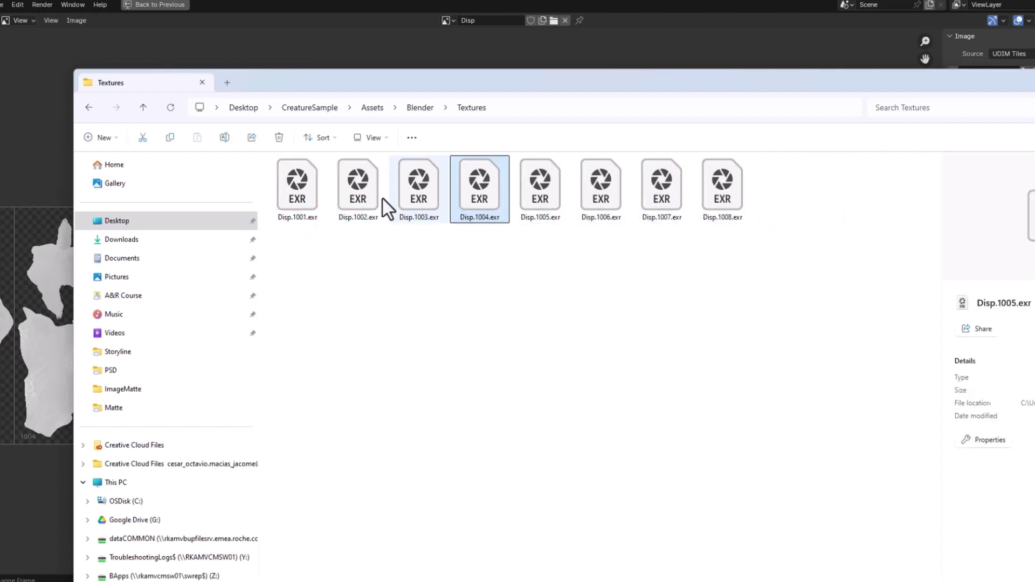
pyautogui.click(309, 191)
# Return to Blender, view the whole row of saved Disp tiles and restore the multi-editor layout
pyautogui.click(275, 37)
pyautogui.scroll(-3, 297, 193)
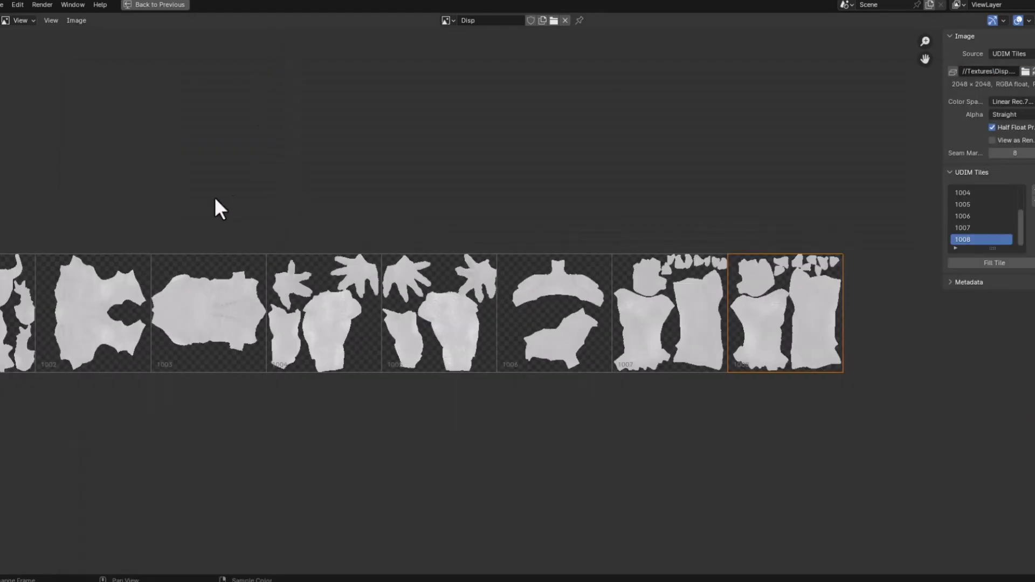
pyautogui.moveTo(189, 158); pyautogui.dragTo(187, 159, button='middle')
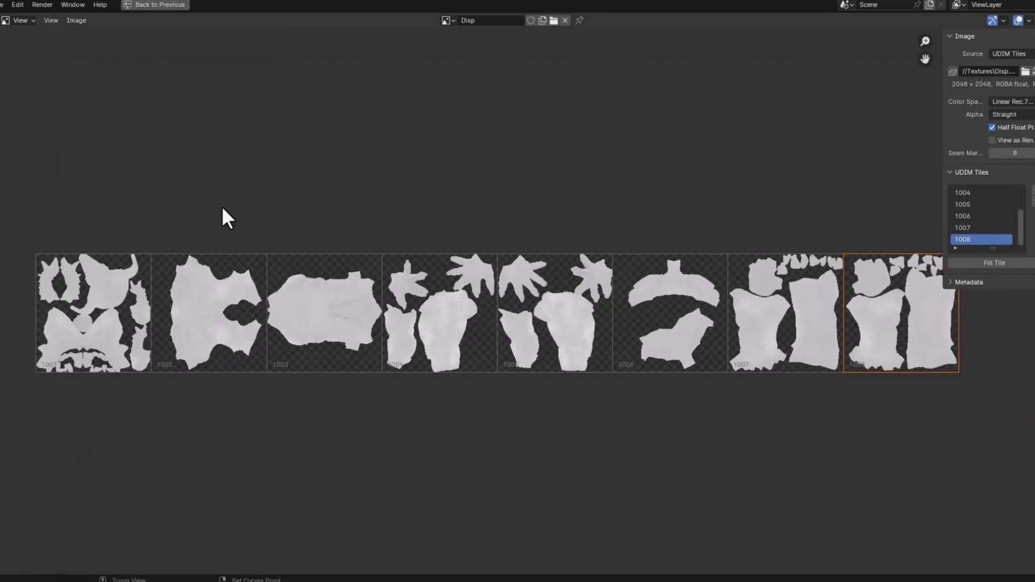
pyautogui.hotkey('ctrl', 'space')
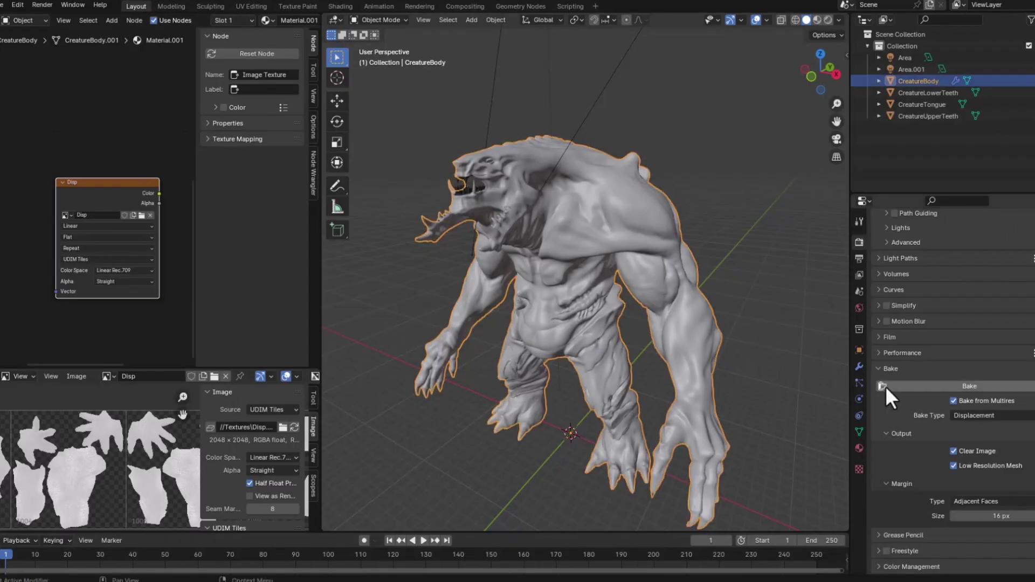
# Disable CreatureBody's Multires modifier for both viewport and render, and inspect the base mesh from several angles
pyautogui.scroll(1, 885, 399)
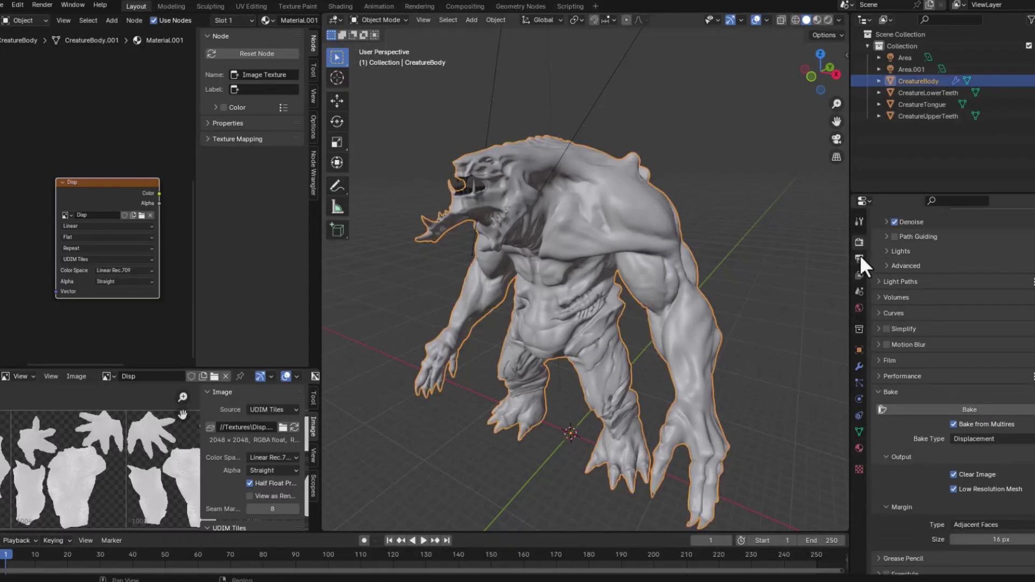
pyautogui.click(859, 367)
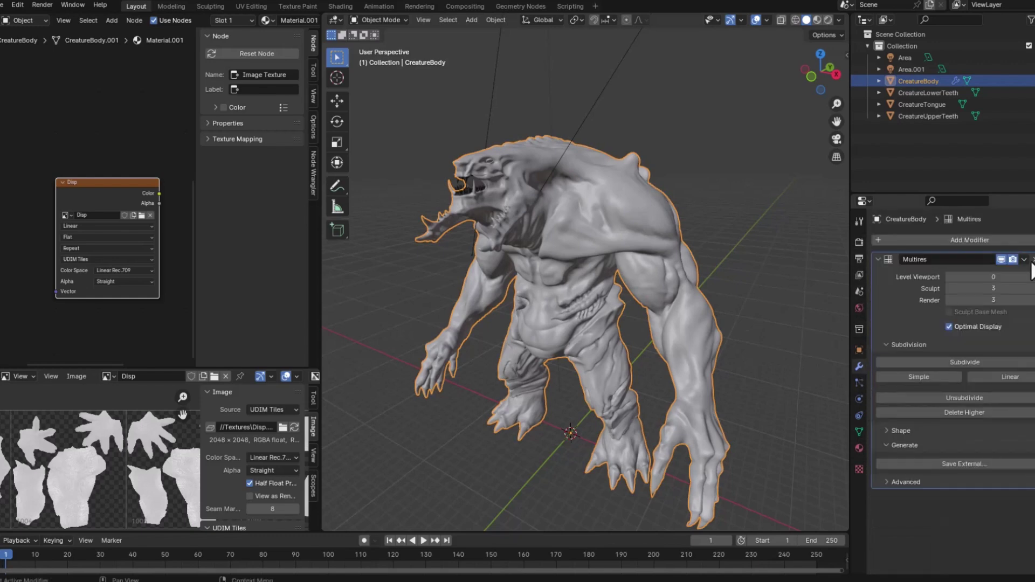
pyautogui.click(1012, 261)
pyautogui.click(1002, 261)
pyautogui.moveTo(710, 312); pyautogui.dragTo(641, 374, button='middle')
pyautogui.scroll(2, 635, 371)
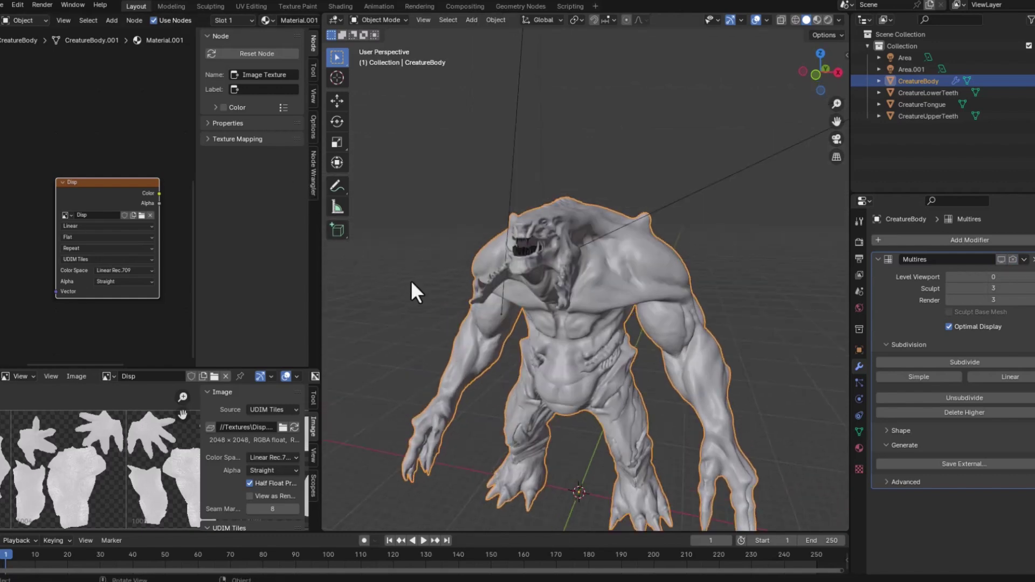
pyautogui.moveTo(411, 281); pyautogui.dragTo(643, 342, button='middle')
pyautogui.scroll(-4, 144, 303)
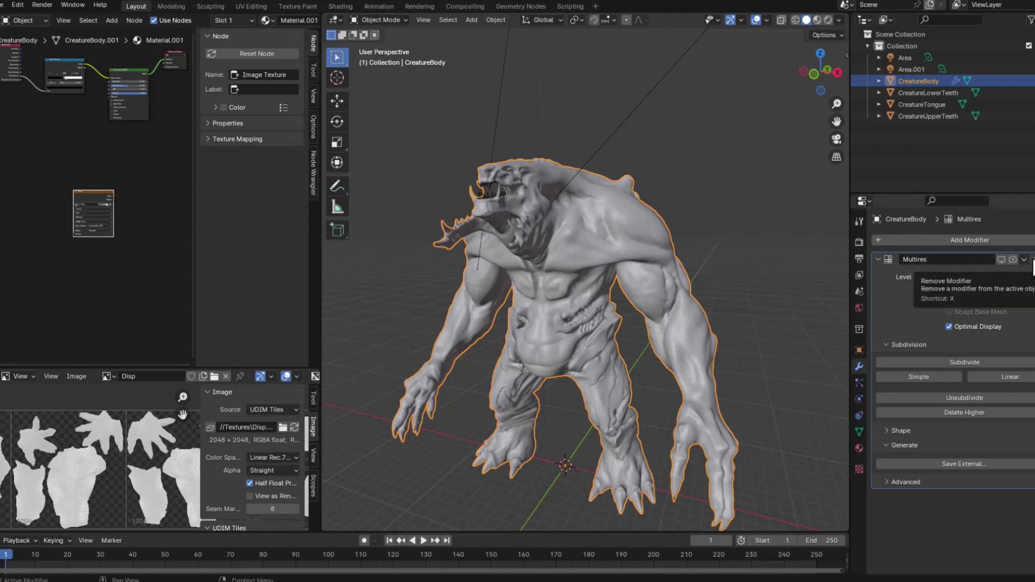
pyautogui.moveTo(710, 313); pyautogui.dragTo(561, 219, button='middle')
# Save the scene to the Desktop as Sculpted_Model .blend and remove the Multires modifier from CreatureBody
pyautogui.click(3, 5)
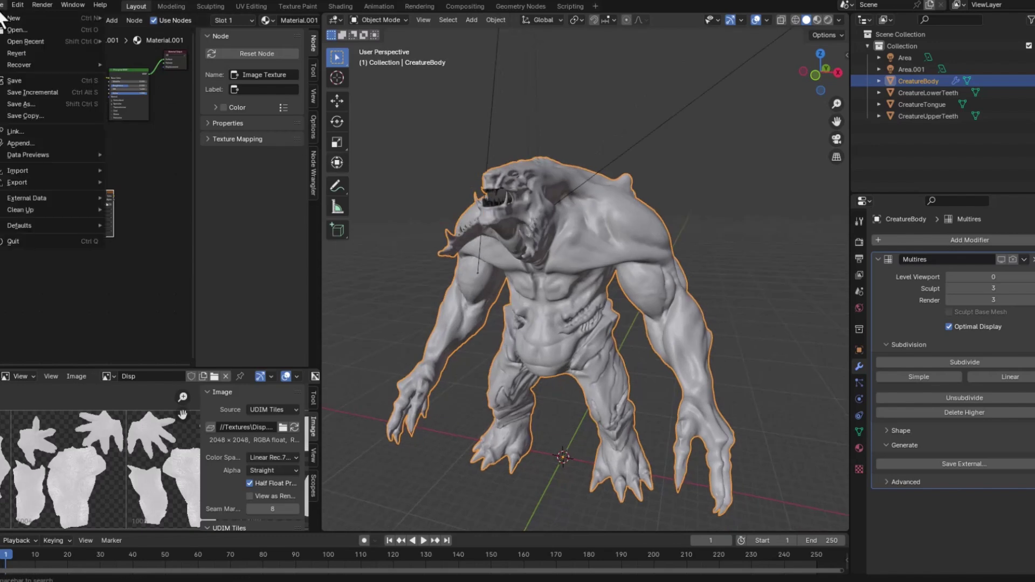
pyautogui.click(33, 104)
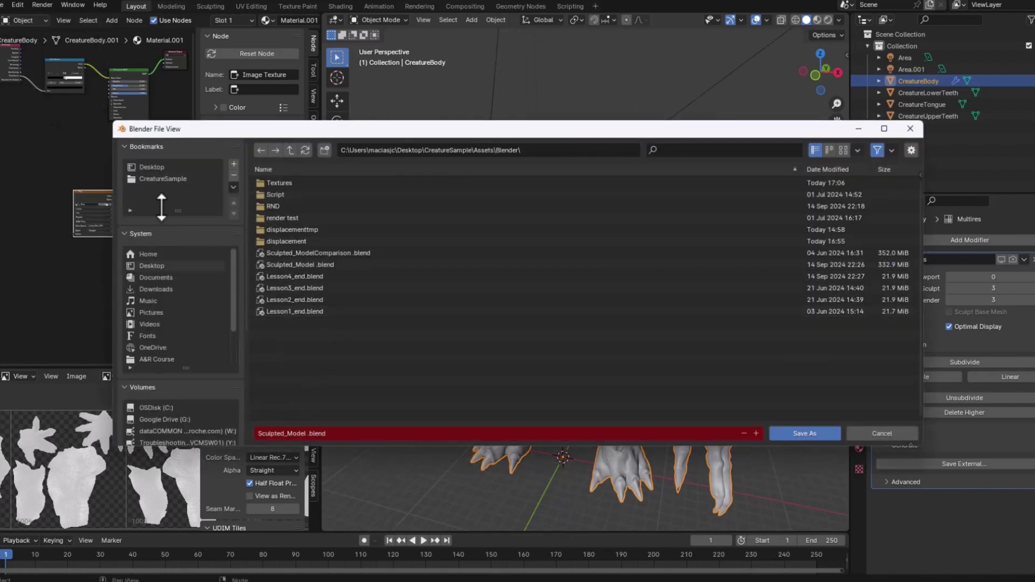
pyautogui.click(155, 167)
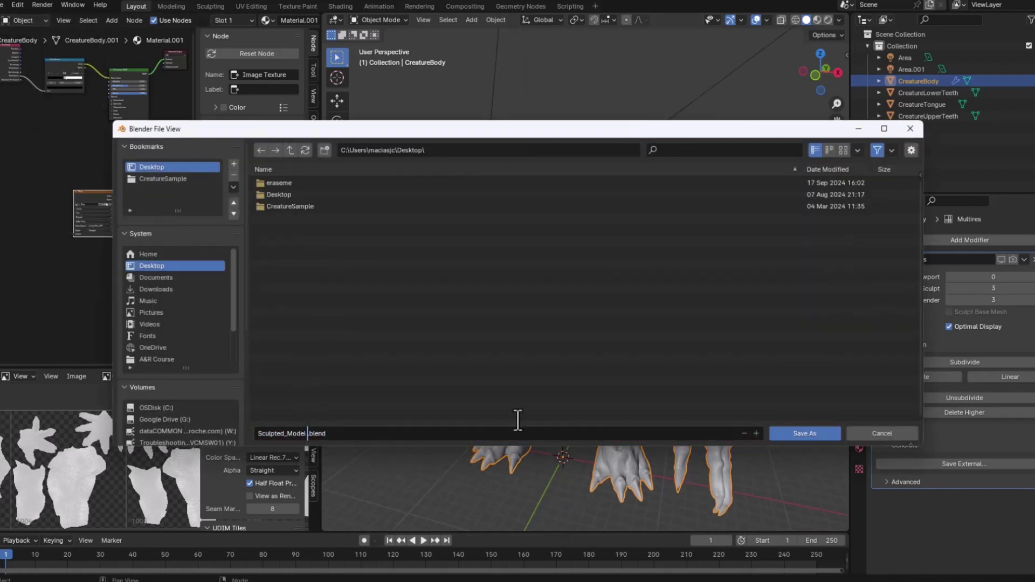
pyautogui.click(802, 435)
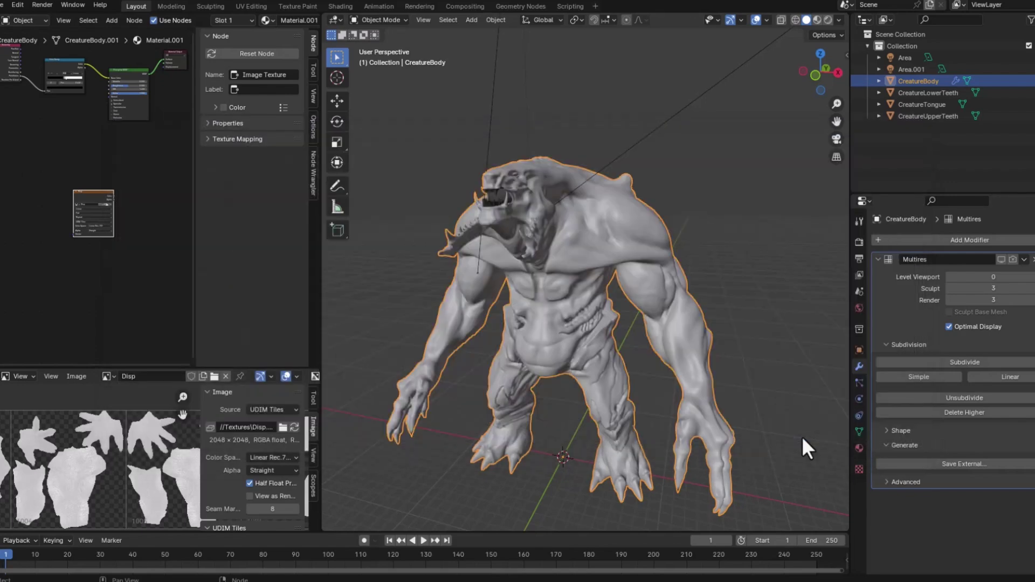
pyautogui.click(1033, 261)
pyautogui.scroll(-2, 78, 438)
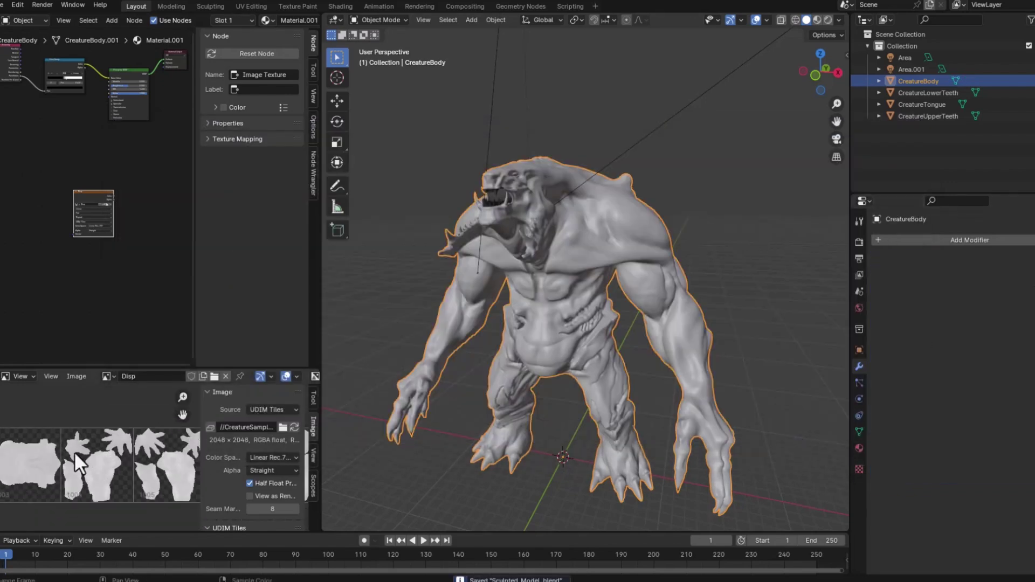
# Deselect the Disp image node in the CreatureBody material's node tree
pyautogui.scroll(5, 127, 276)
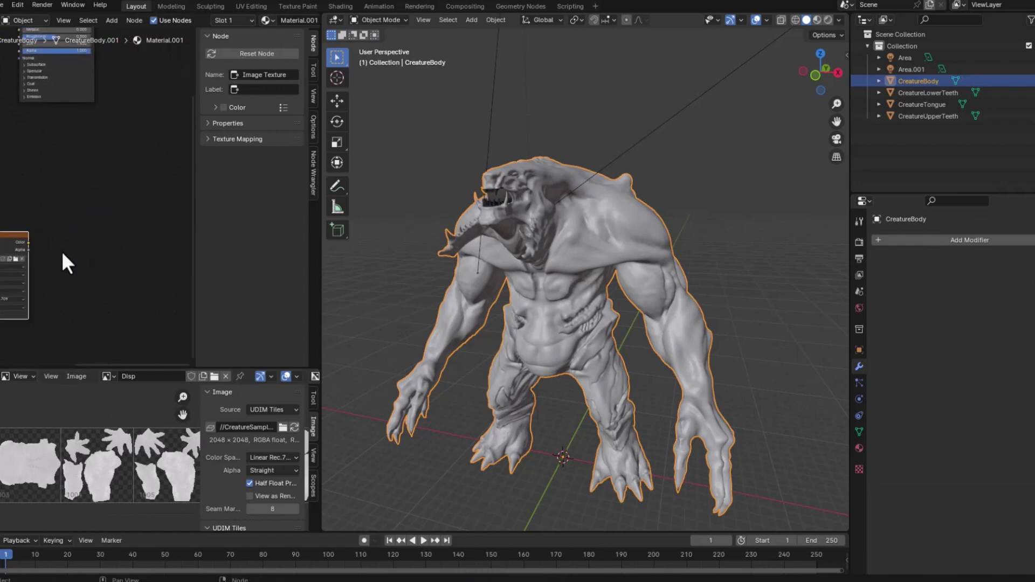
pyautogui.moveTo(61, 253); pyautogui.dragTo(119, 200, button='middle')
pyautogui.scroll(1, 119, 200)
pyautogui.moveTo(136, 259); pyautogui.dragTo(109, 261, button='middle')
pyautogui.click(109, 262)
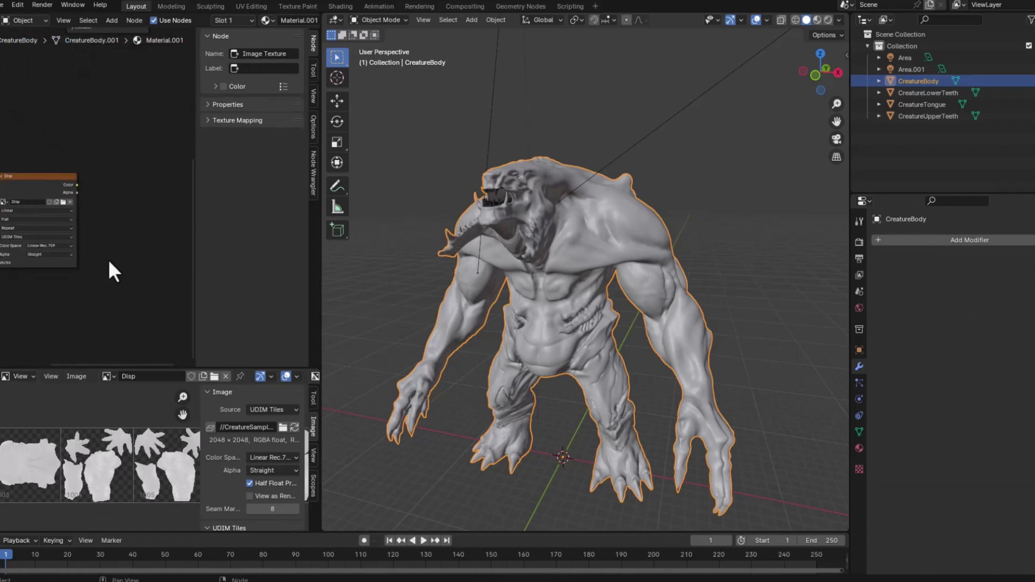
pyautogui.rightClick(105, 261)
pyautogui.hotkey('alt', 'a')
pyautogui.click(596, 245)
pyautogui.scroll(-4, 87, 206)
pyautogui.moveTo(87, 206); pyautogui.dragTo(102, 218, button='middle')
pyautogui.scroll(4, 102, 261)
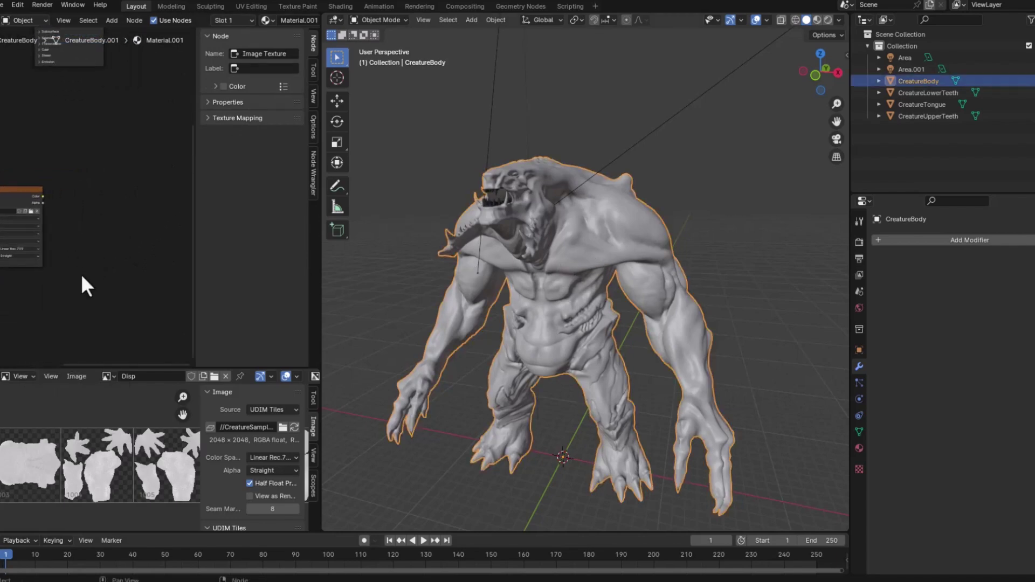
# Add a second Image Texture node in the empty area beside and below the Disp node
pyautogui.hotkey('shift', 'a')
pyautogui.click(68, 274)
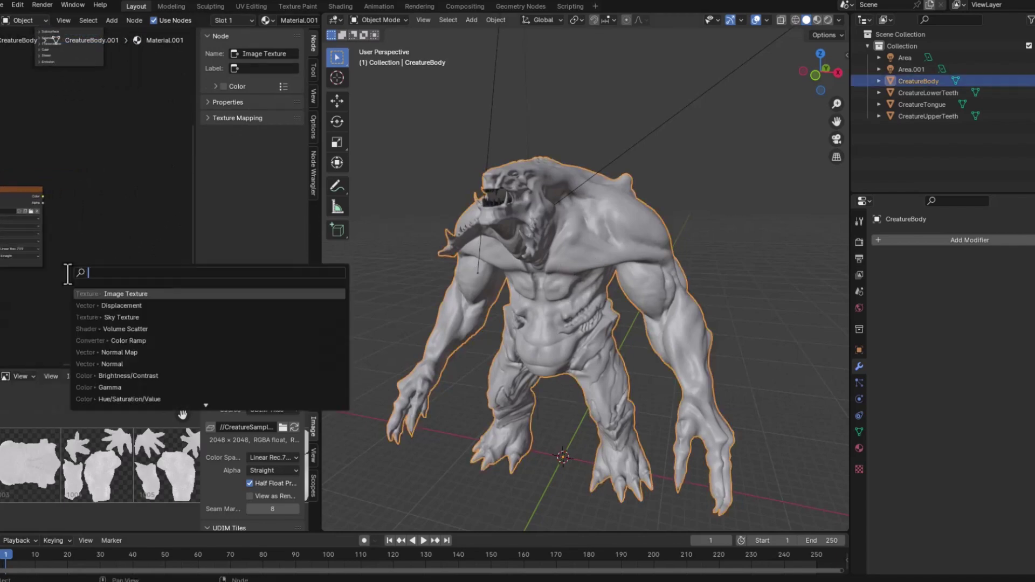
pyautogui.click(150, 292)
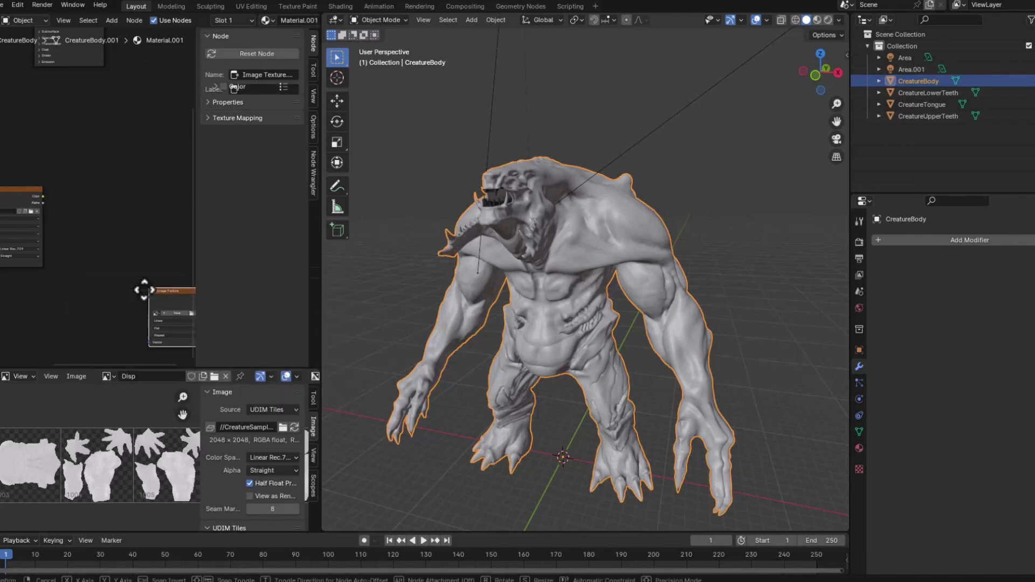
pyautogui.click(86, 276)
pyautogui.moveTo(114, 246); pyautogui.dragTo(82, 218, button='middle')
pyautogui.scroll(1, 84, 220)
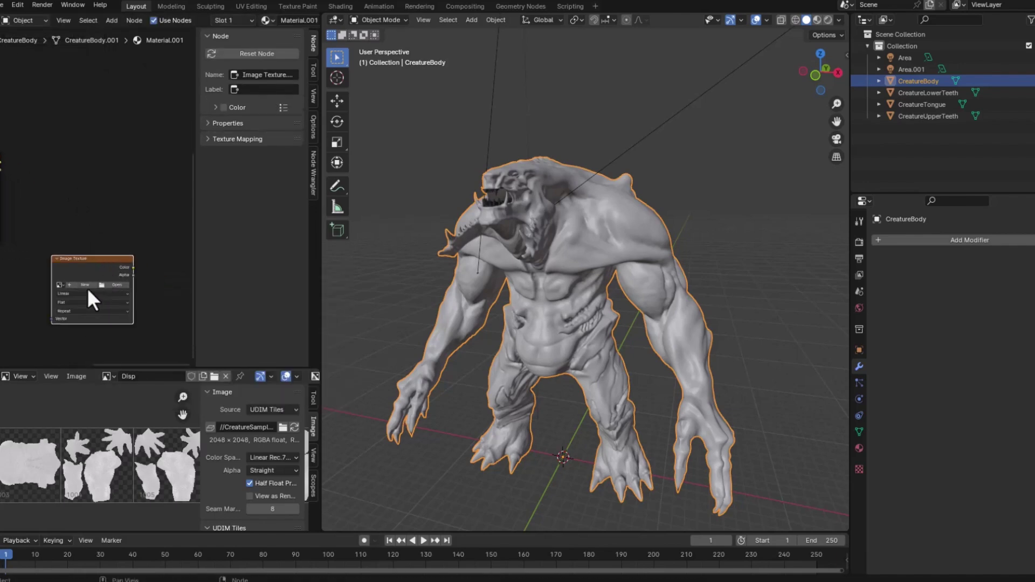
# Browse for the new Image Texture node's file in CreatureSample\Assets\Blender\Textures on the Desktop and select Disp.1008.exr
pyautogui.click(116, 286)
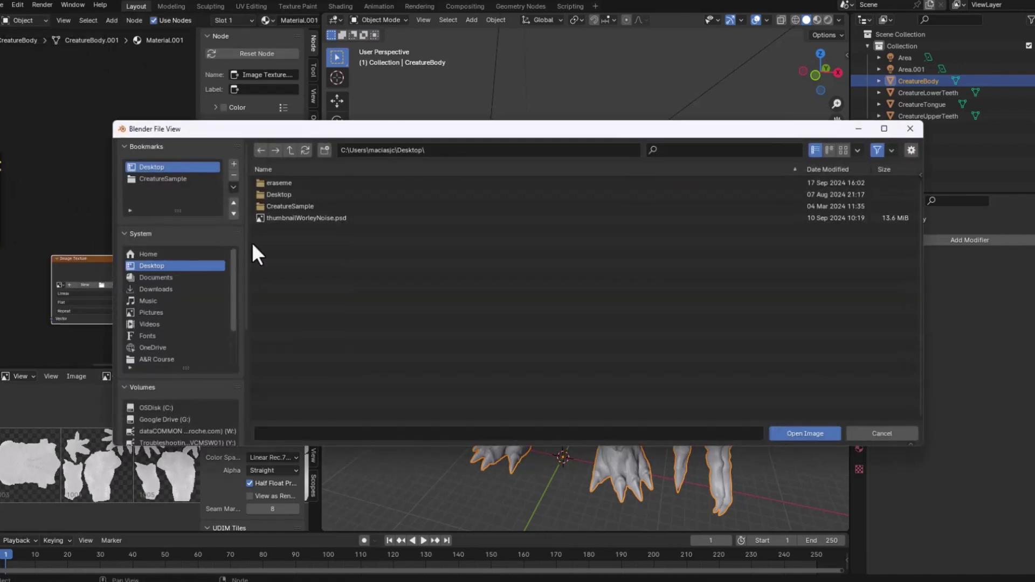
pyautogui.doubleClick(277, 206)
pyautogui.click(285, 182)
pyautogui.doubleClick(285, 182)
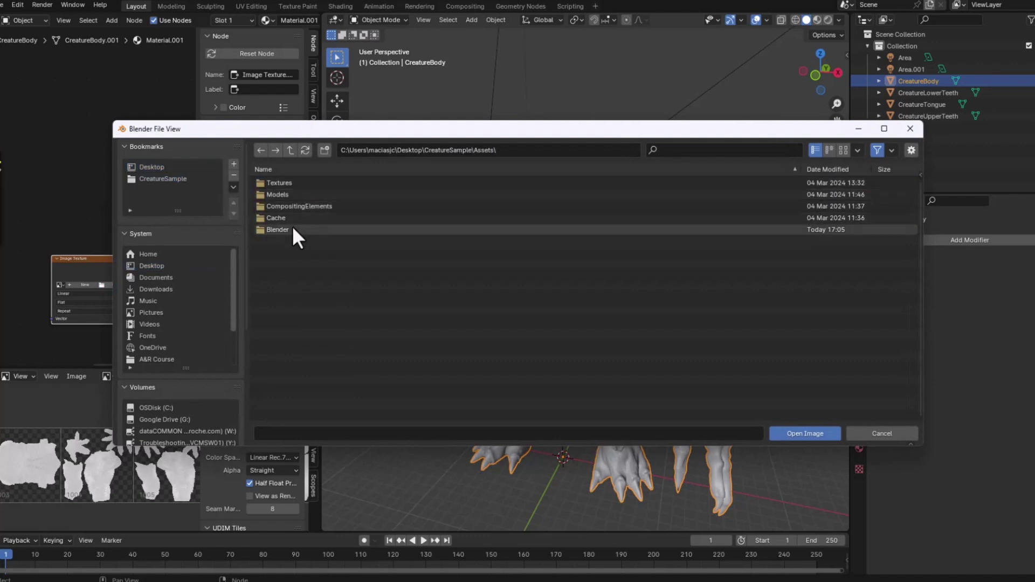
pyautogui.doubleClick(292, 229)
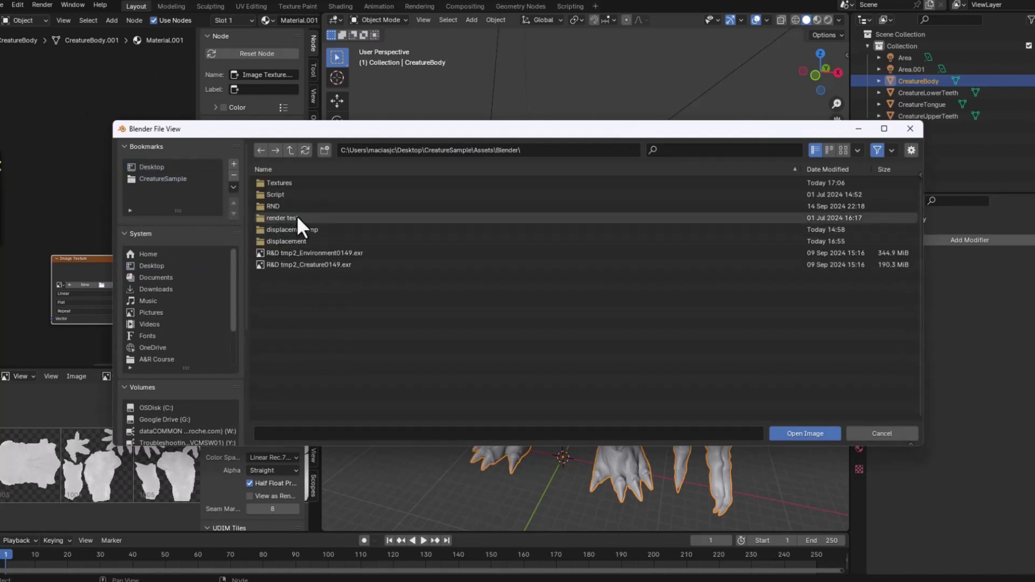
pyautogui.doubleClick(306, 184)
pyautogui.click(299, 183)
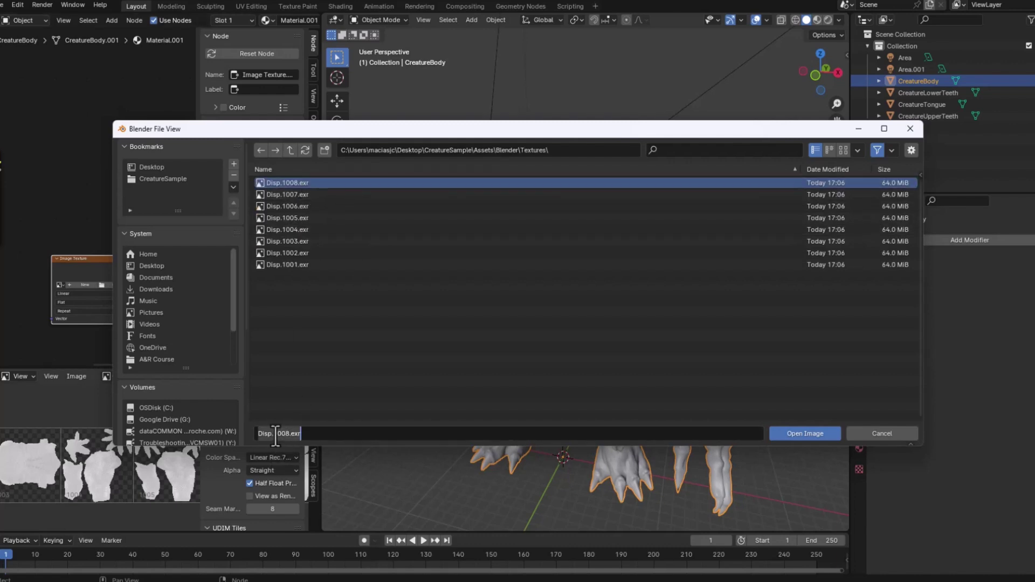
# Replace the tile number in the file name to make it Disp.<UDIM>.exr and open the tile set
pyautogui.click(281, 433)
pyautogui.moveTo(284, 437); pyautogui.dragTo(287, 438)
pyautogui.press('BackSpace')
pyautogui.write('<')
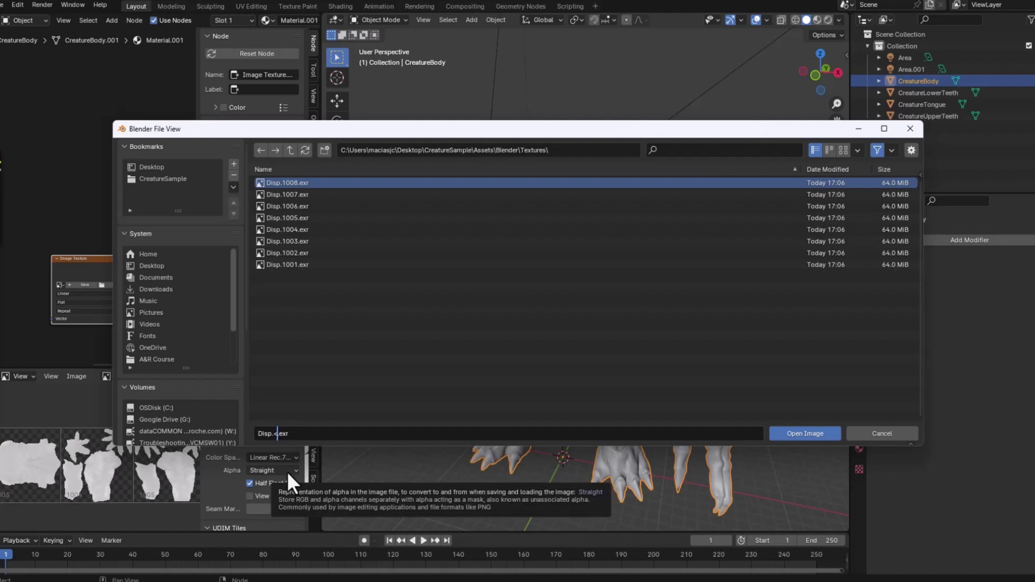
pyautogui.write('UDIM>')
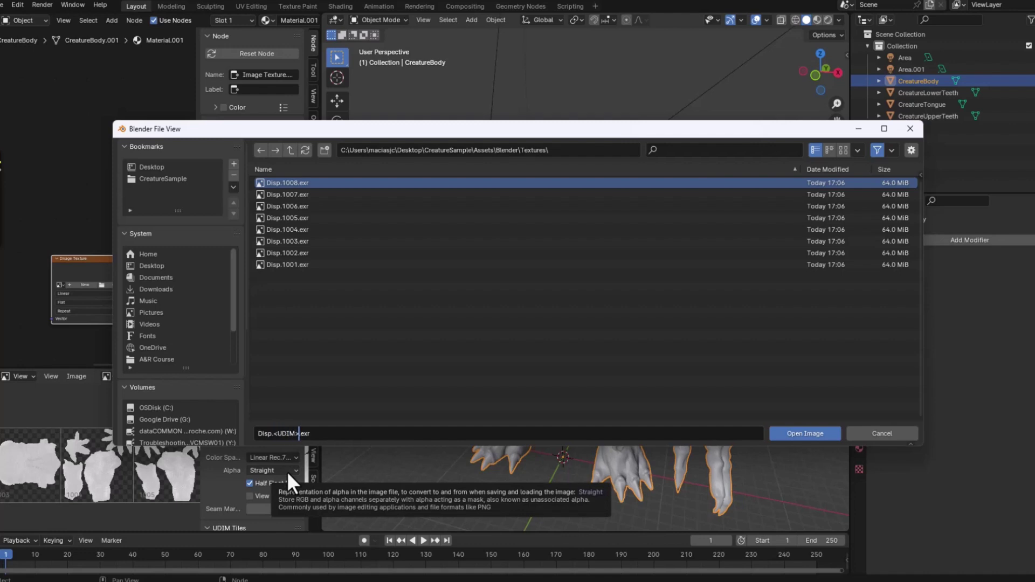
pyautogui.click(824, 434)
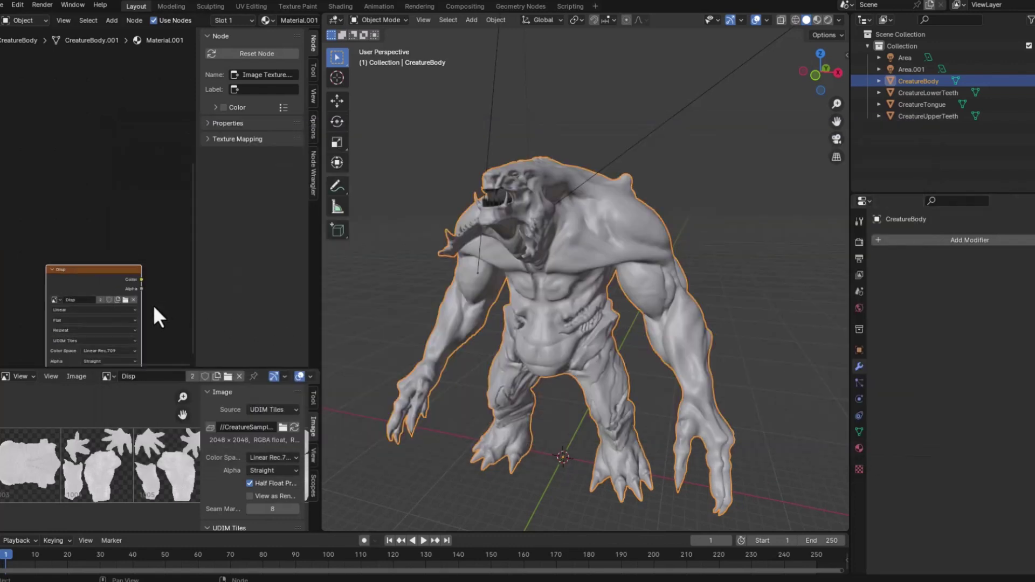
# Widen the newly loaded Disp image node and place it below the original Disp node
pyautogui.moveTo(153, 305); pyautogui.dragTo(113, 232, button='middle')
pyautogui.scroll(1, 115, 236)
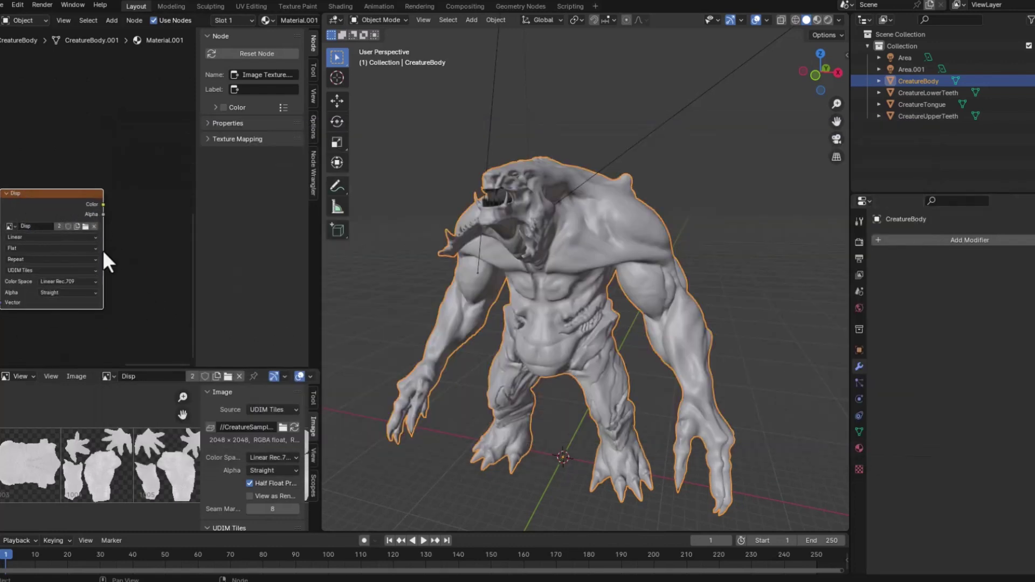
pyautogui.moveTo(102, 250); pyautogui.dragTo(177, 249)
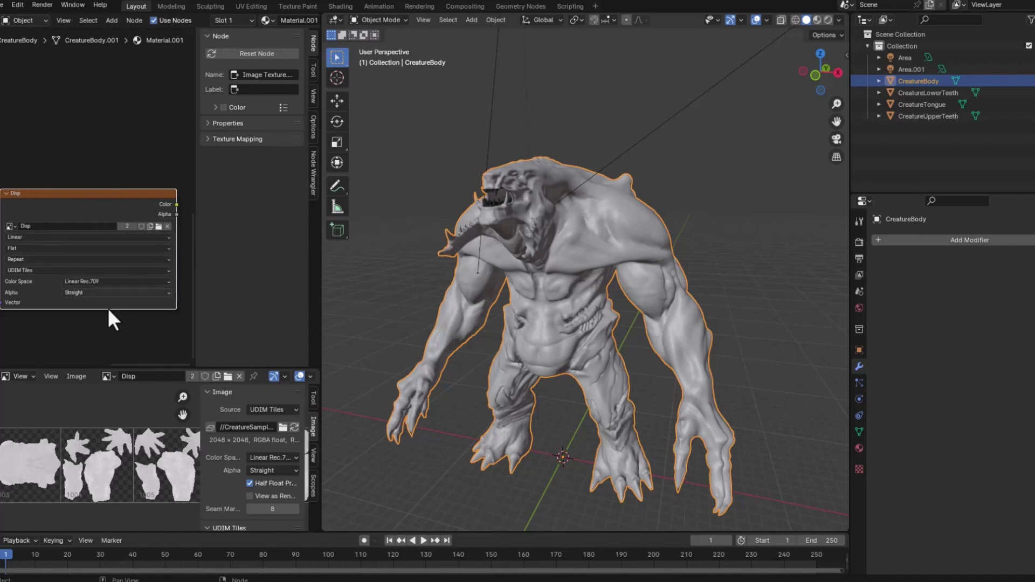
pyautogui.scroll(-4, 89, 302)
pyautogui.moveTo(141, 241); pyautogui.dragTo(21, 282, button='middle')
pyautogui.scroll(-5, 90, 239)
pyautogui.moveTo(98, 215); pyautogui.dragTo(143, 298, button='middle')
pyautogui.scroll(1, 80, 296)
pyautogui.moveTo(75, 304); pyautogui.dragTo(130, 261, button='middle')
pyautogui.press('g')
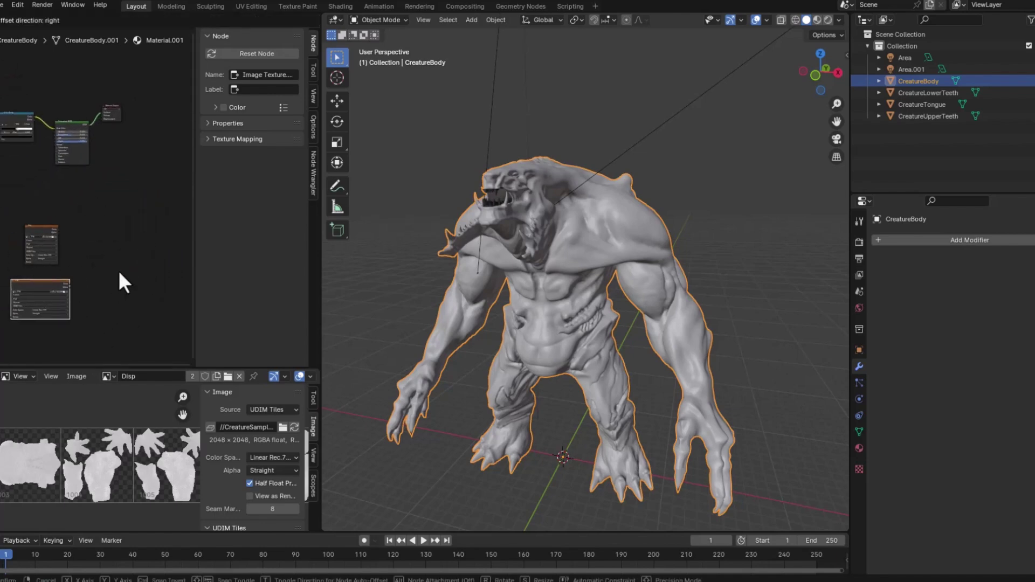
pyautogui.click(118, 271)
# Add a Displacement node in the empty space beside the newly loaded Disp image node
pyautogui.click(106, 292)
pyautogui.scroll(1, 106, 295)
pyautogui.hotkey('shift', 'a')
pyautogui.click(105, 295)
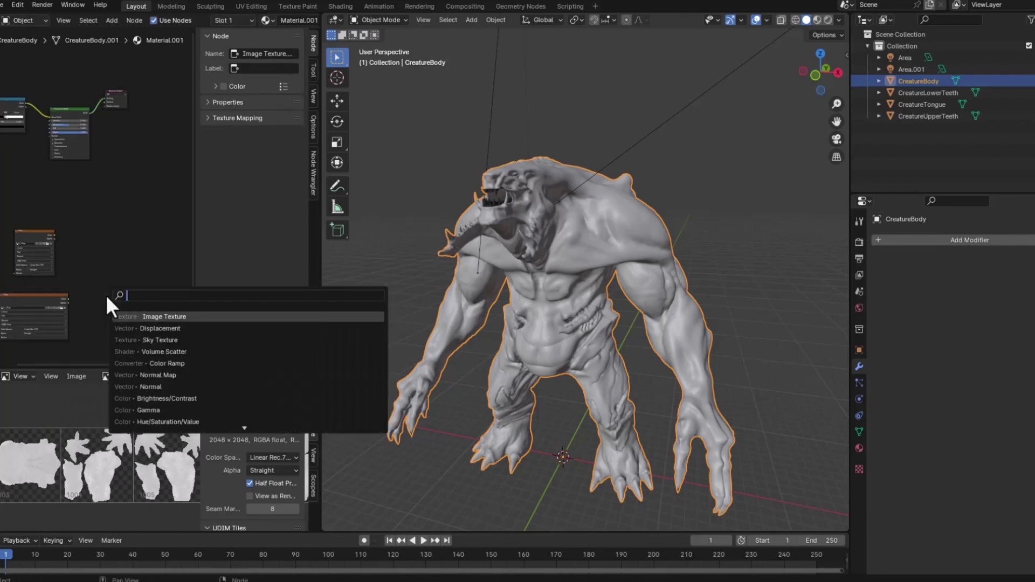
pyautogui.write('di')
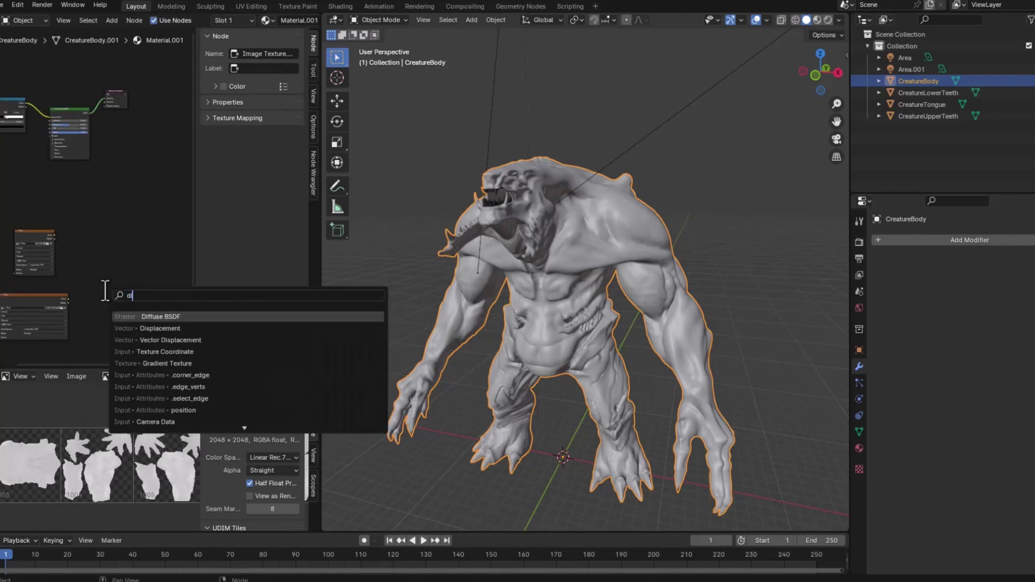
pyautogui.click(147, 326)
pyautogui.click(108, 318)
# Connect the new Disp image node's Color output to the Displacement node's Height input
pyautogui.scroll(5, 81, 323)
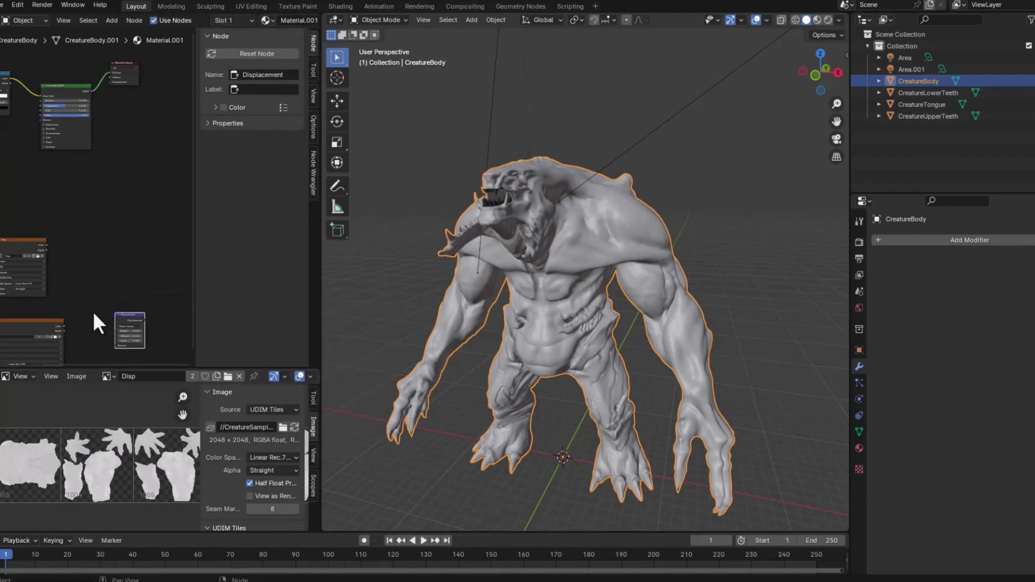
pyautogui.moveTo(81, 325); pyautogui.dragTo(56, 204, button='middle')
pyautogui.scroll(1, 59, 213)
pyautogui.moveTo(23, 235); pyautogui.dragTo(100, 245)
pyautogui.moveTo(169, 282); pyautogui.dragTo(119, 320, button='middle')
pyautogui.scroll(2, 81, 286)
pyautogui.scroll(3, 111, 280)
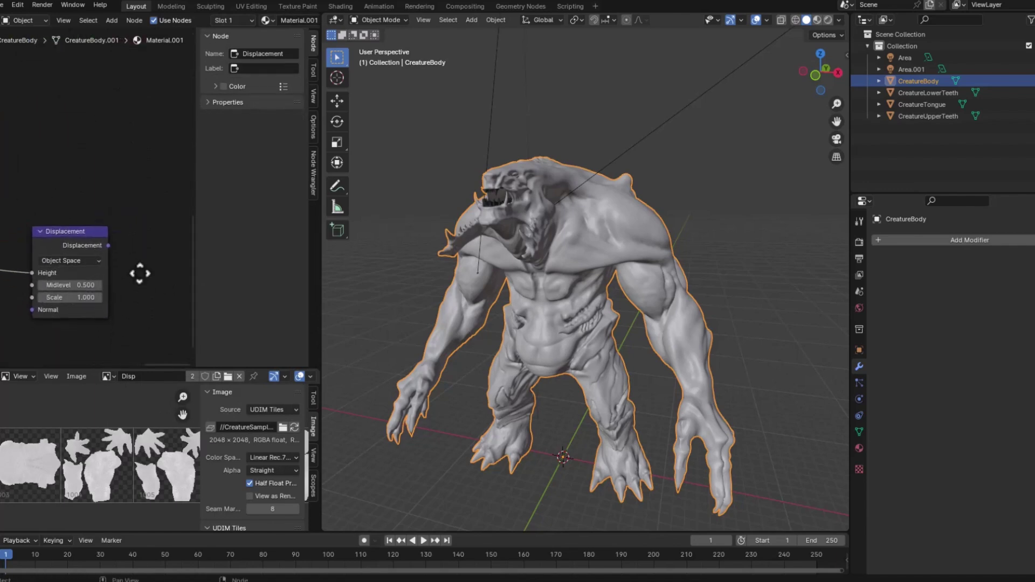
# Set the Displacement node's Scale to 0.5
pyautogui.click(81, 277)
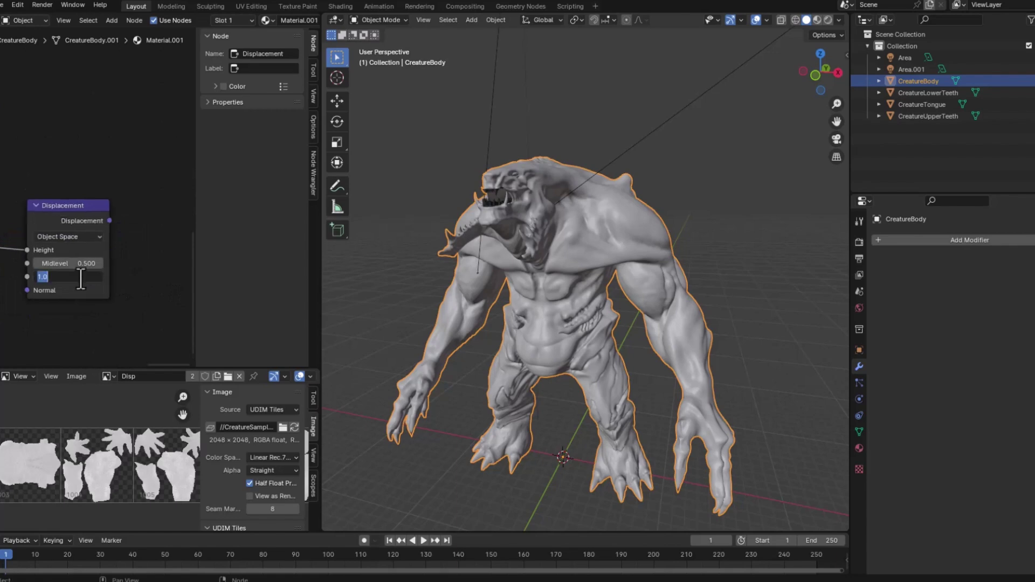
pyautogui.write('0.5')
pyautogui.press('Return')
# Move the Displacement node up, closer to the Material Output node
pyautogui.scroll(-3, 118, 267)
pyautogui.moveTo(131, 269); pyautogui.dragTo(130, 294, button='middle')
pyautogui.scroll(-2, 131, 302)
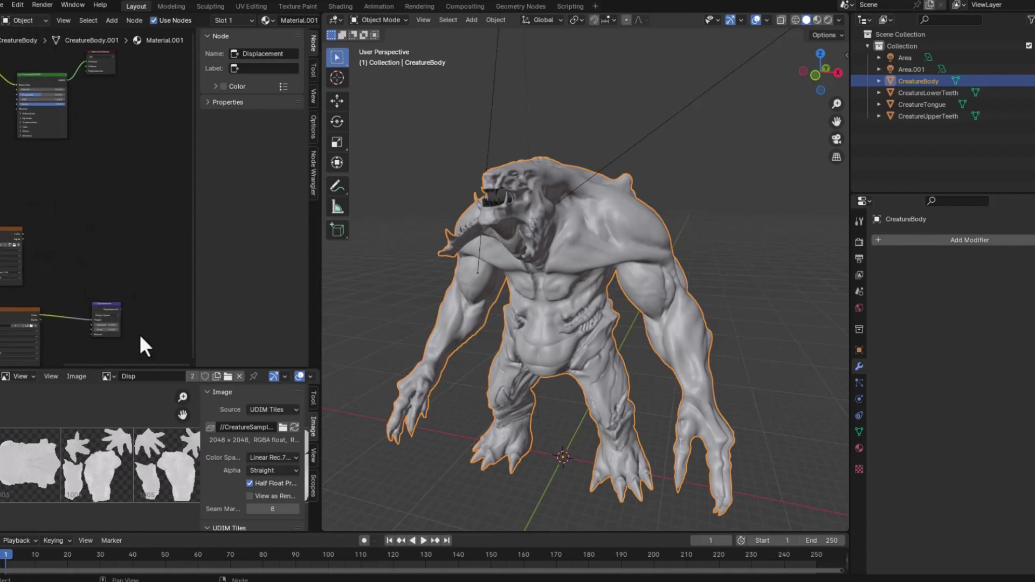
pyautogui.moveTo(109, 295); pyautogui.dragTo(79, 187)
# Connect the Displacement node's output to the Material Output node's Displacement input
pyautogui.moveTo(85, 171); pyautogui.dragTo(121, 273, button='middle')
pyautogui.scroll(2, 124, 261)
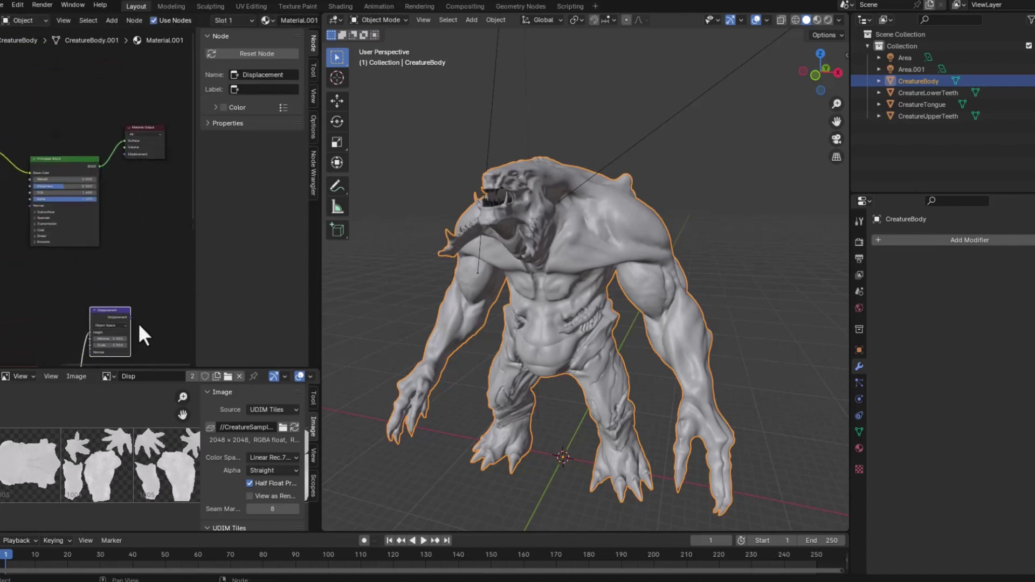
pyautogui.scroll(2, 138, 323)
pyautogui.moveTo(61, 286); pyautogui.dragTo(52, 80)
pyautogui.moveTo(98, 157); pyautogui.dragTo(110, 268, button='middle')
pyautogui.moveTo(98, 157); pyautogui.dragTo(159, 183)
pyautogui.scroll(-5, 134, 254)
pyautogui.moveTo(117, 285); pyautogui.dragTo(138, 145, button='middle')
pyautogui.moveTo(111, 212); pyautogui.dragTo(119, 237, button='middle')
pyautogui.scroll(3, 416, 302)
# Add a Subdivision Surface modifier to CreatureBody and expand its settings
pyautogui.moveTo(443, 287); pyautogui.dragTo(429, 251, button='middle')
pyautogui.click(430, 253)
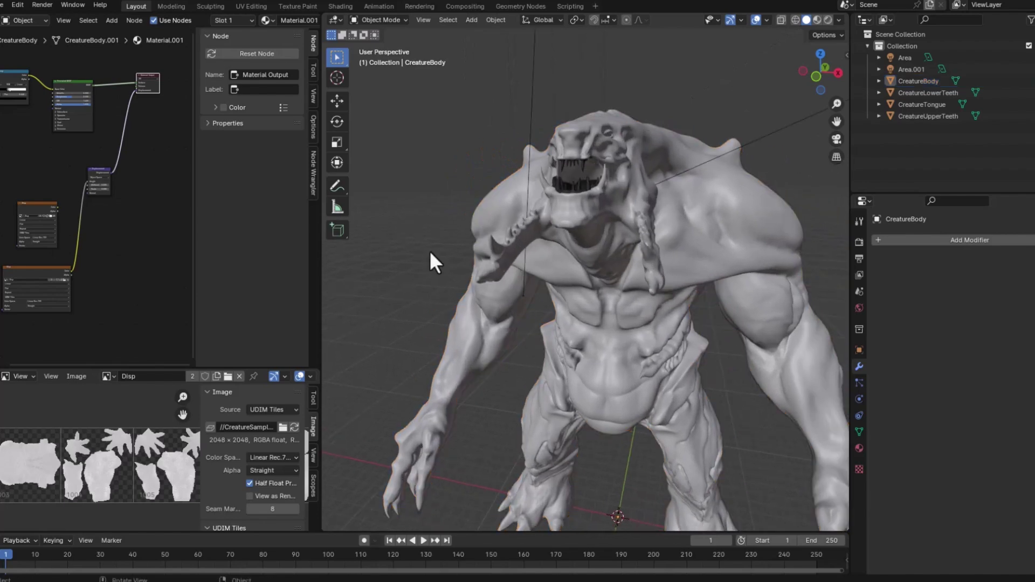
pyautogui.click(646, 325)
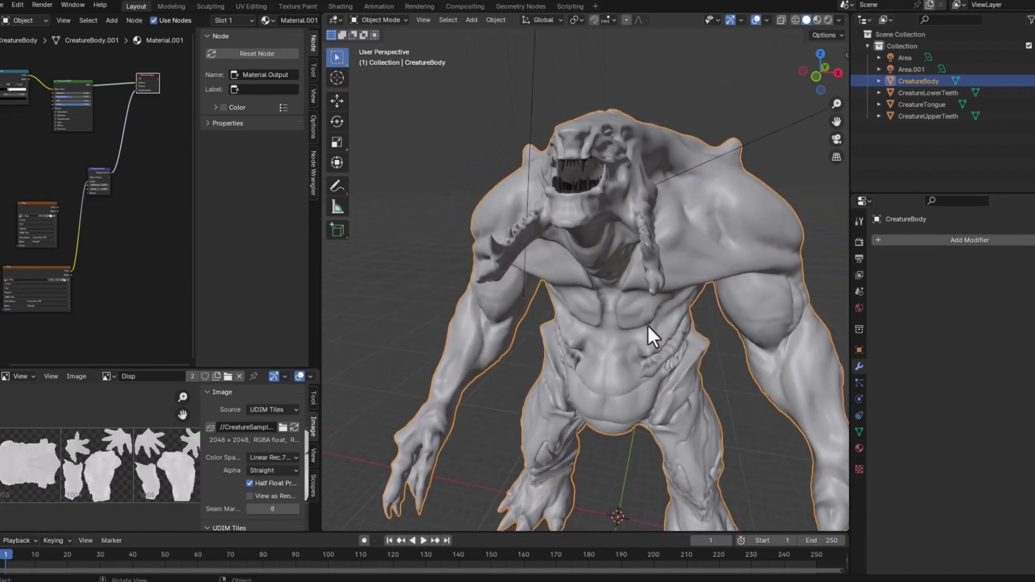
pyautogui.click(920, 242)
pyautogui.click(908, 240)
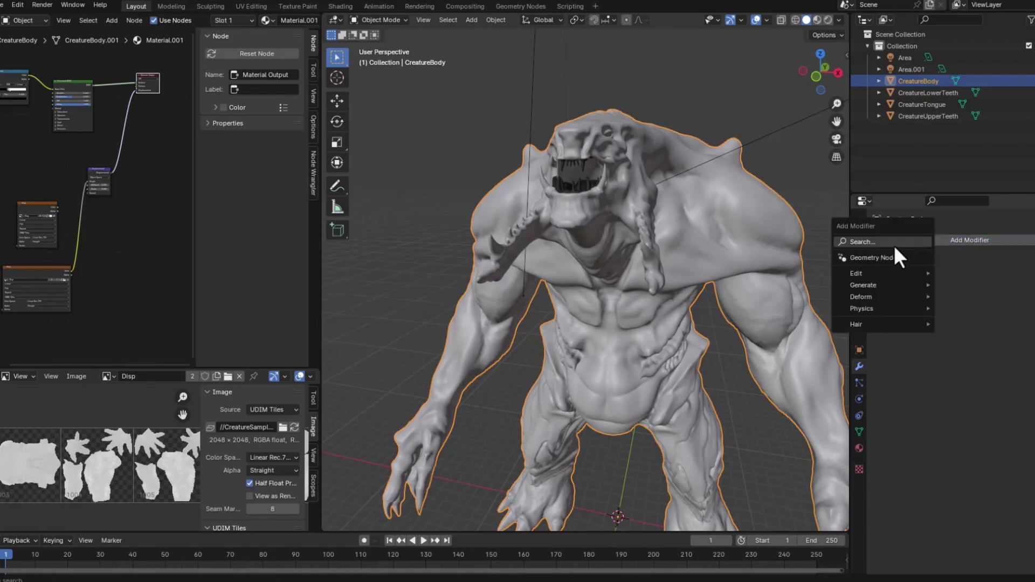
pyautogui.click(893, 244)
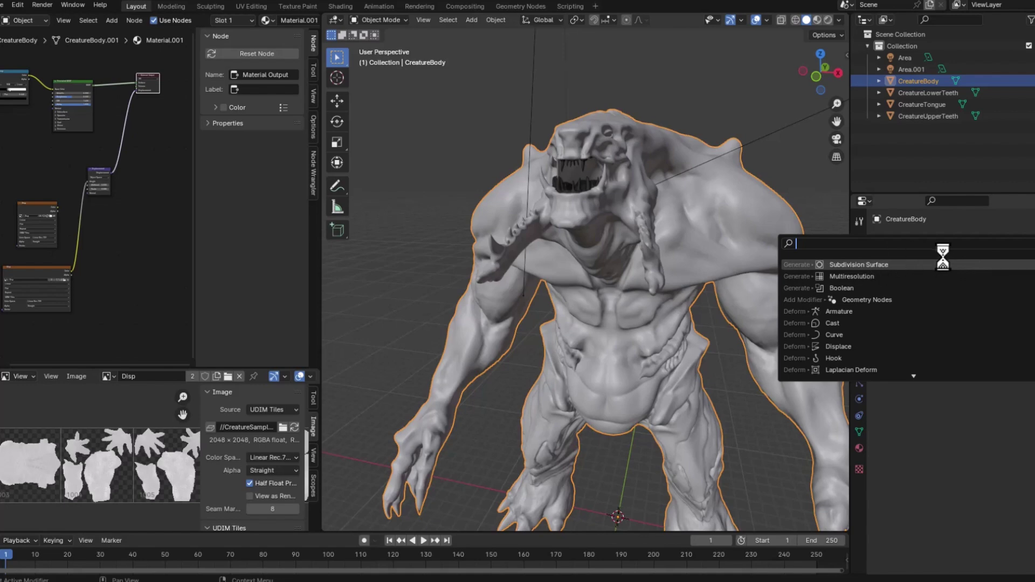
pyautogui.moveTo(606, 581)
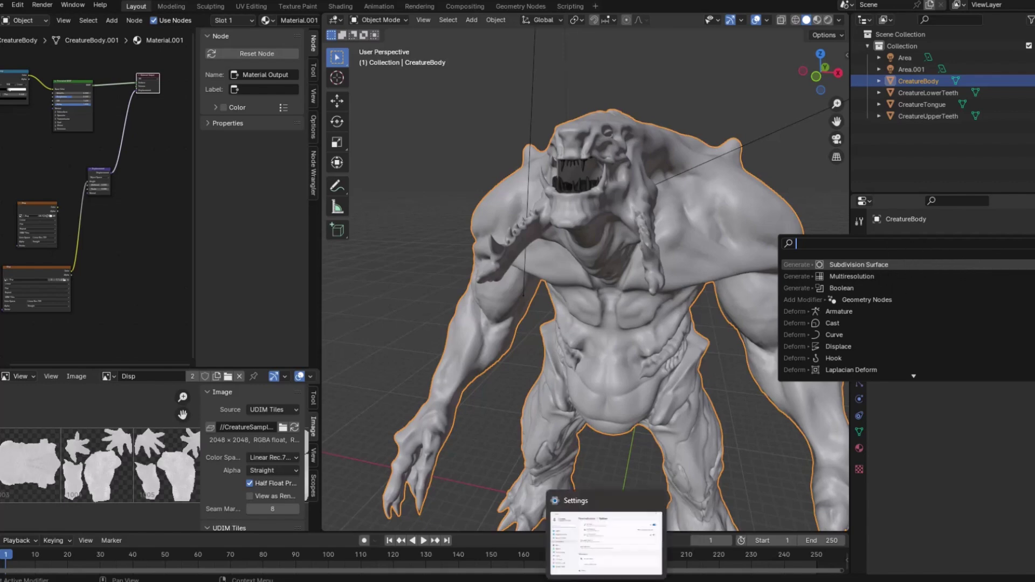
pyautogui.press('Return')
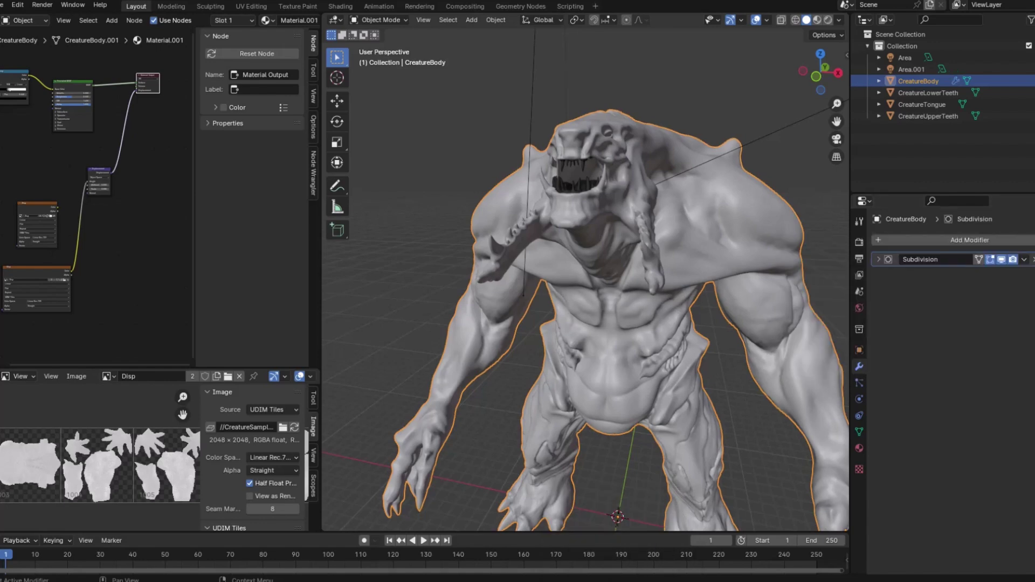
pyautogui.click(879, 259)
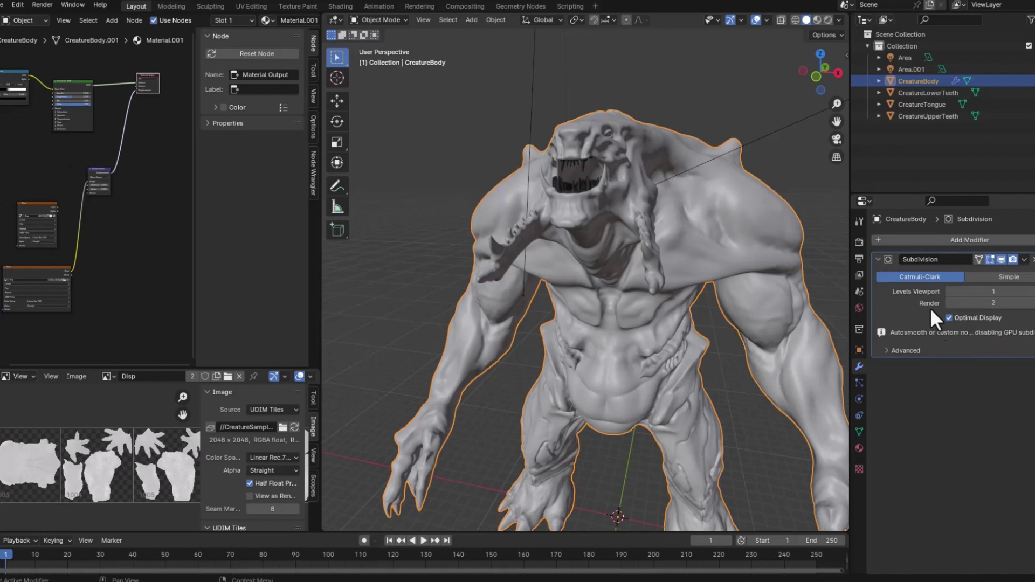
# Set the Cycles feature set to Experimental and enable Adaptive Subdivision on CreatureBody's Subdivision modifier
pyautogui.click(860, 244)
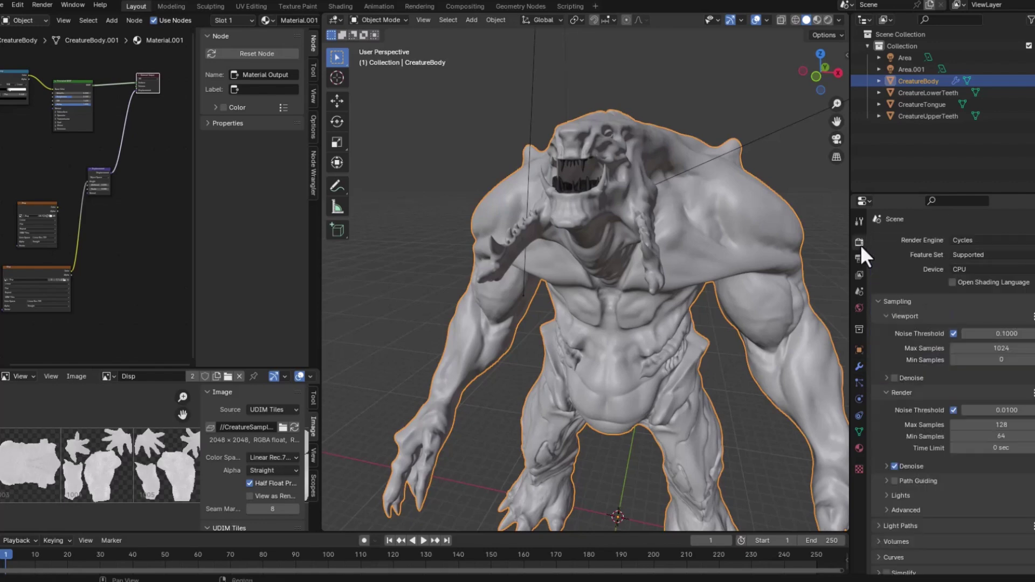
pyautogui.click(979, 253)
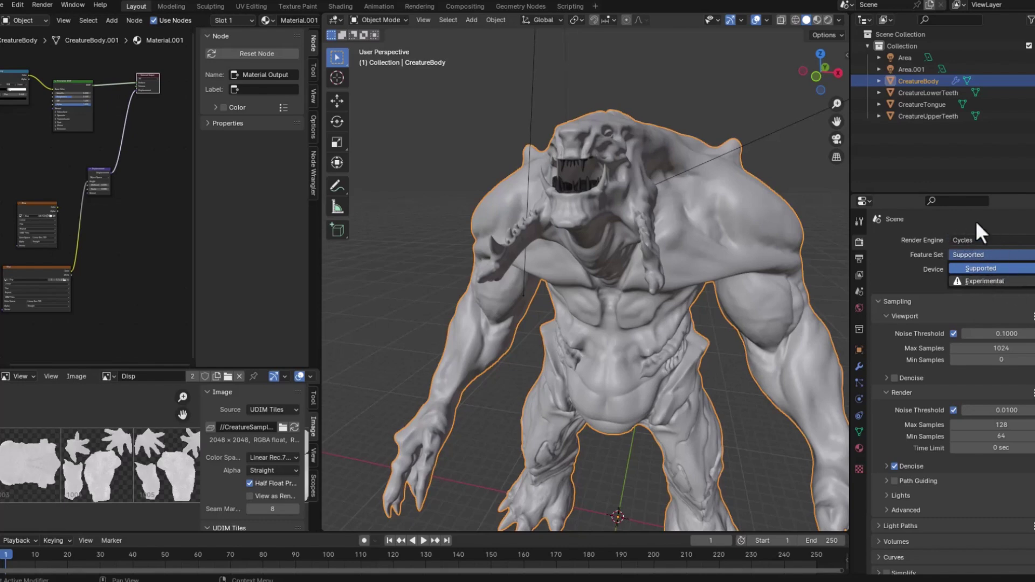
pyautogui.click(999, 279)
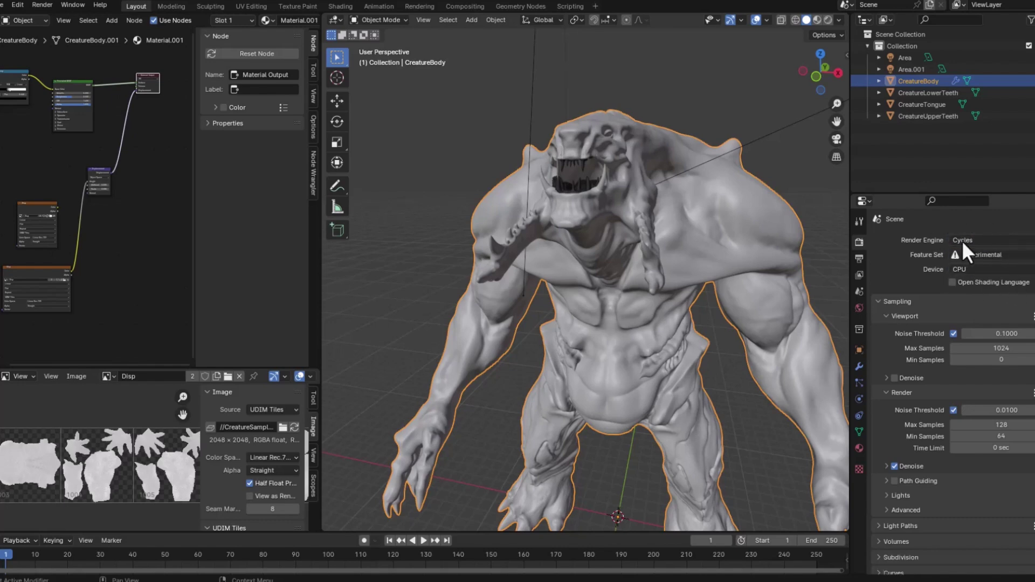
pyautogui.click(859, 366)
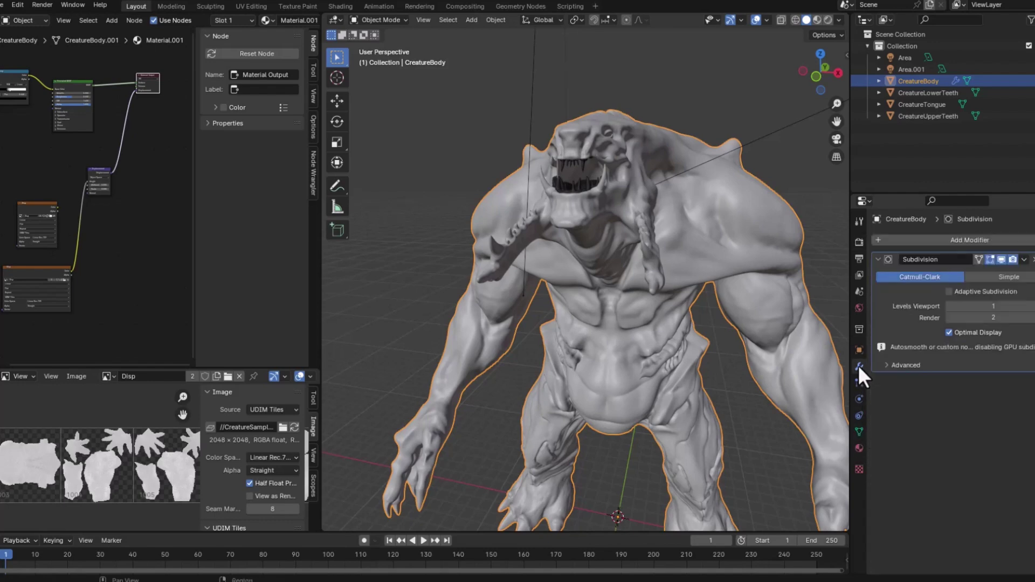
pyautogui.click(947, 291)
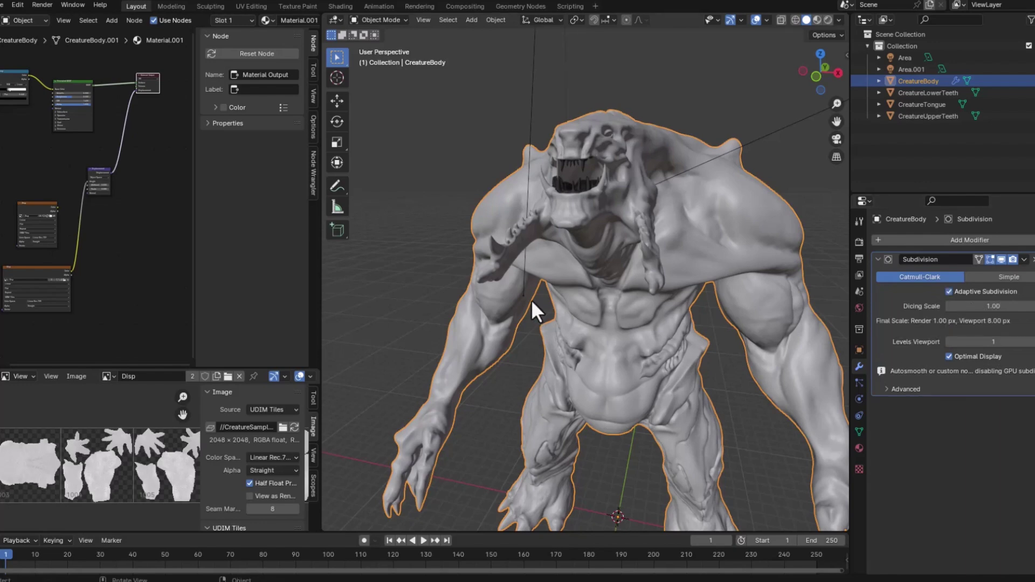
# In Material.001's surface settings, change the Displacement method to Displacement Only
pyautogui.moveTo(532, 300)
pyautogui.mouseDown(button='middle')
pyautogui.moveTo(525, 338)
pyautogui.moveTo(519, 302)
pyautogui.mouseUp(button='middle')
pyautogui.scroll(-5, 623, 327)
pyautogui.moveTo(622, 326); pyautogui.dragTo(696, 352, button='middle')
pyautogui.scroll(3, 668, 345)
pyautogui.scroll(-2, 665, 336)
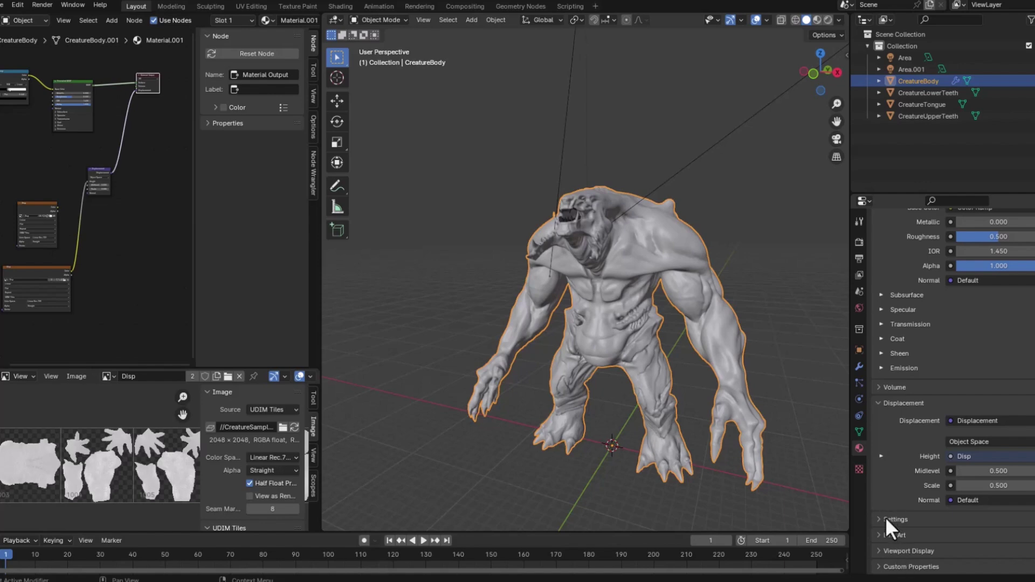
pyautogui.click(889, 402)
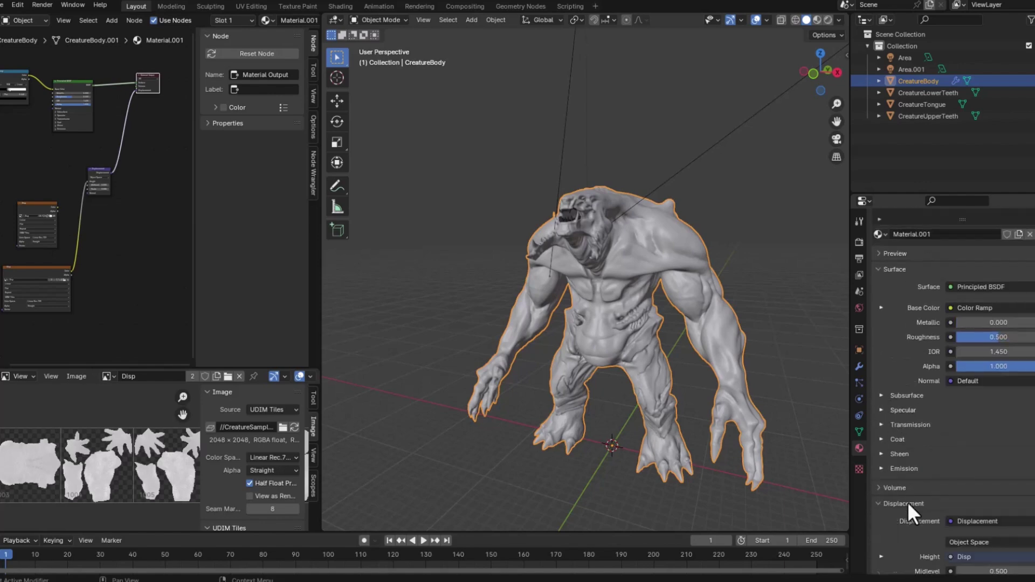
pyautogui.click(907, 502)
pyautogui.scroll(-5, 896, 507)
pyautogui.click(892, 519)
pyautogui.scroll(-5, 905, 516)
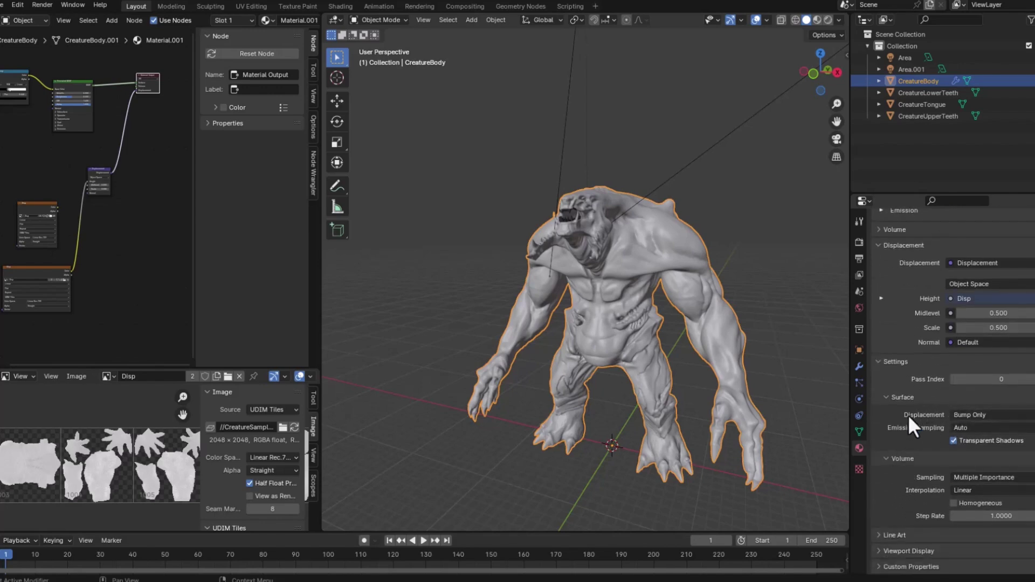
pyautogui.click(978, 416)
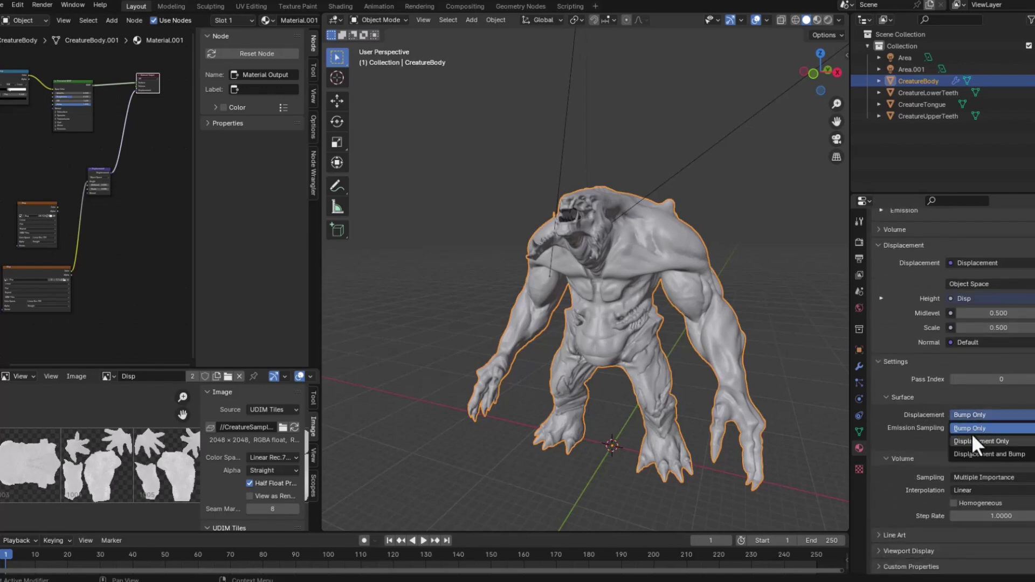
pyautogui.click(984, 441)
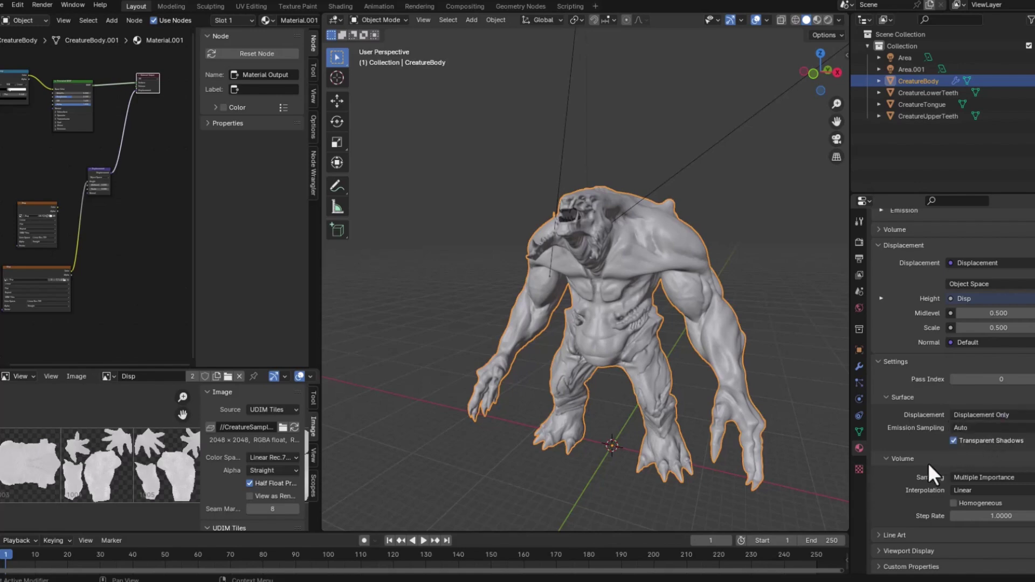
# Collapse the material's Surface settings, deselect CreatureBody, and preview the displaced creature up close in Rendered viewport shading
pyautogui.moveTo(733, 464)
pyautogui.mouseDown(button='middle')
pyautogui.moveTo(734, 473)
pyautogui.moveTo(725, 467)
pyautogui.moveTo(742, 474)
pyautogui.mouseUp(button='middle')
pyautogui.scroll(1, 724, 466)
pyautogui.click(887, 397)
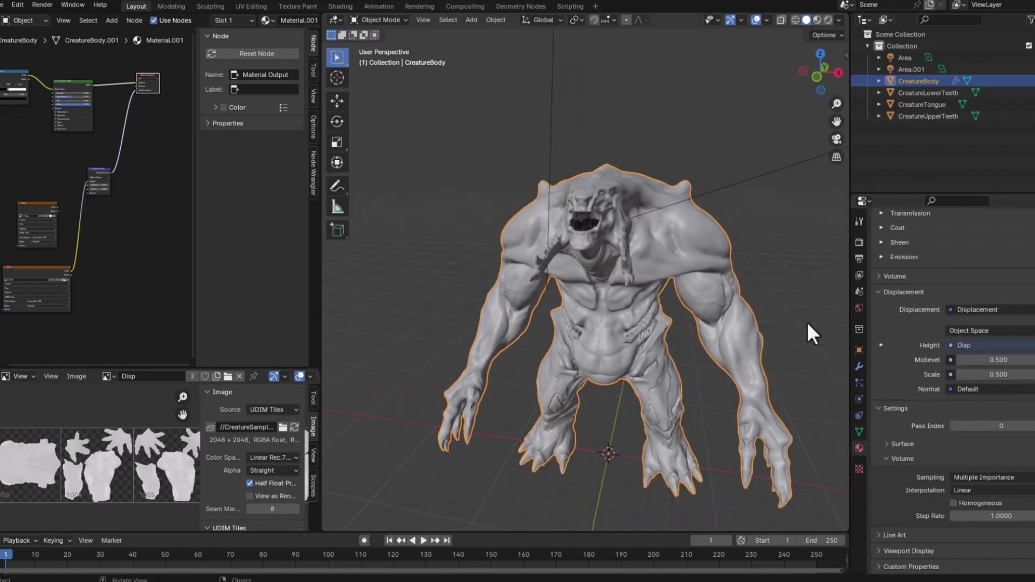
pyautogui.click(805, 317)
pyautogui.scroll(3, 687, 175)
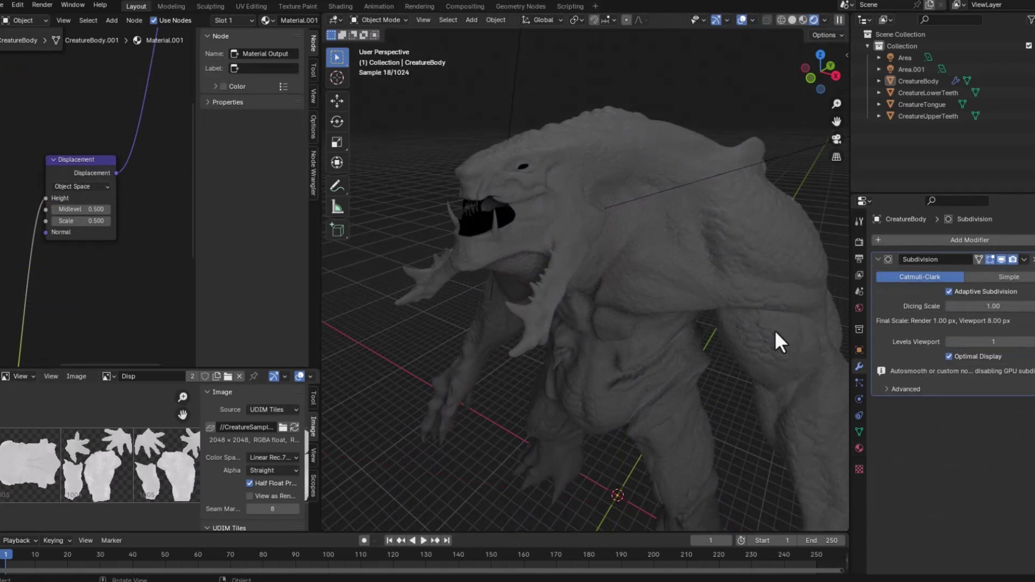
# Examine the Displacement node's Midlevel and Scale settings and its connections in the node tree
pyautogui.moveTo(99, 214); pyautogui.dragTo(123, 241, button='middle')
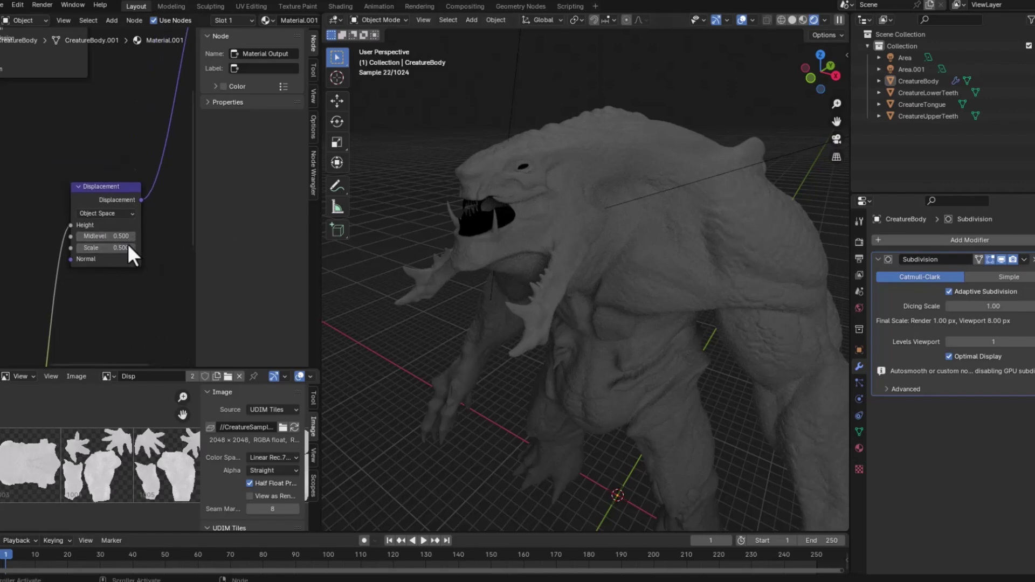
pyautogui.moveTo(177, 302); pyautogui.dragTo(143, 306, button='middle')
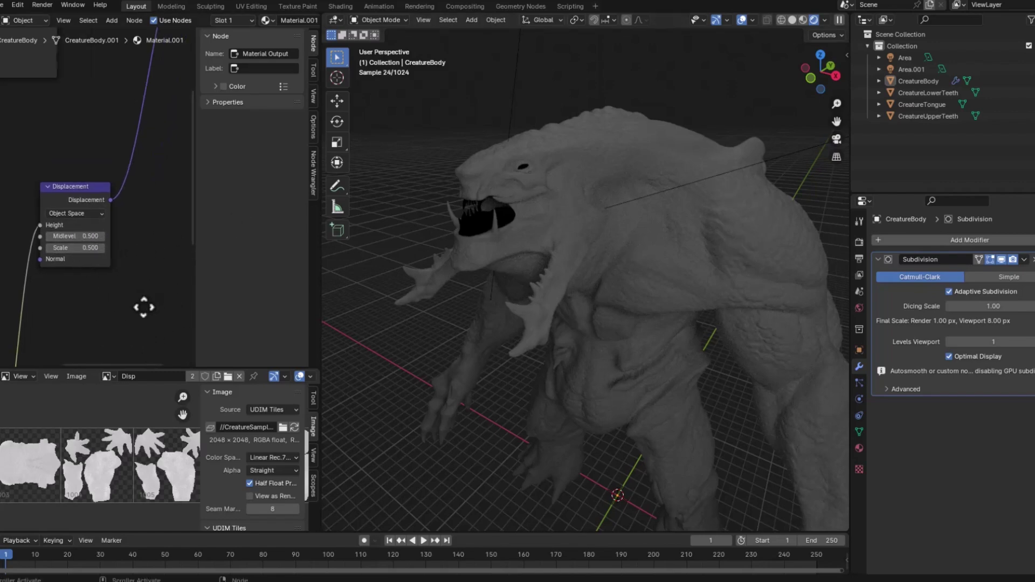
pyautogui.scroll(-2, 144, 306)
pyautogui.scroll(-1, 143, 318)
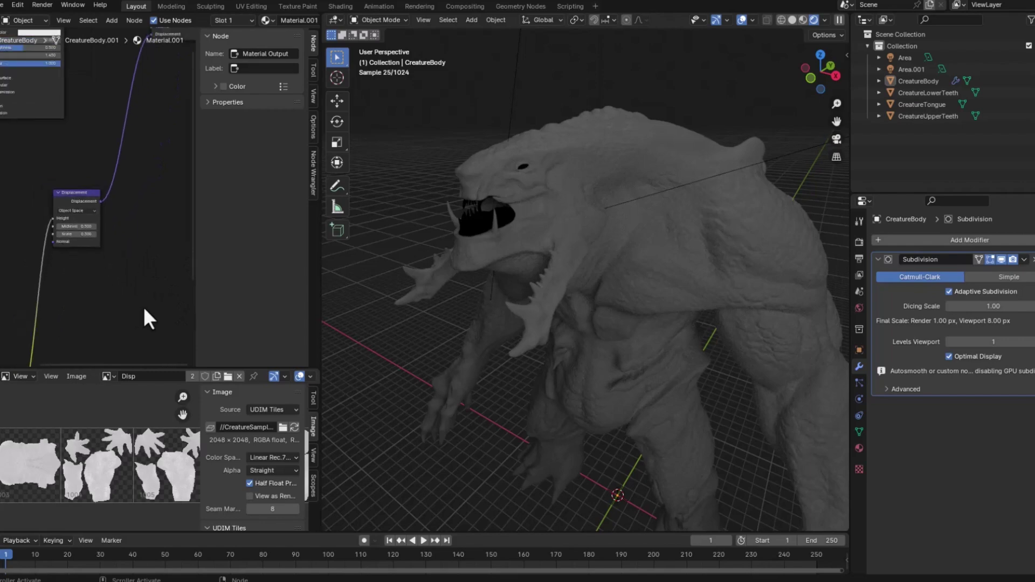